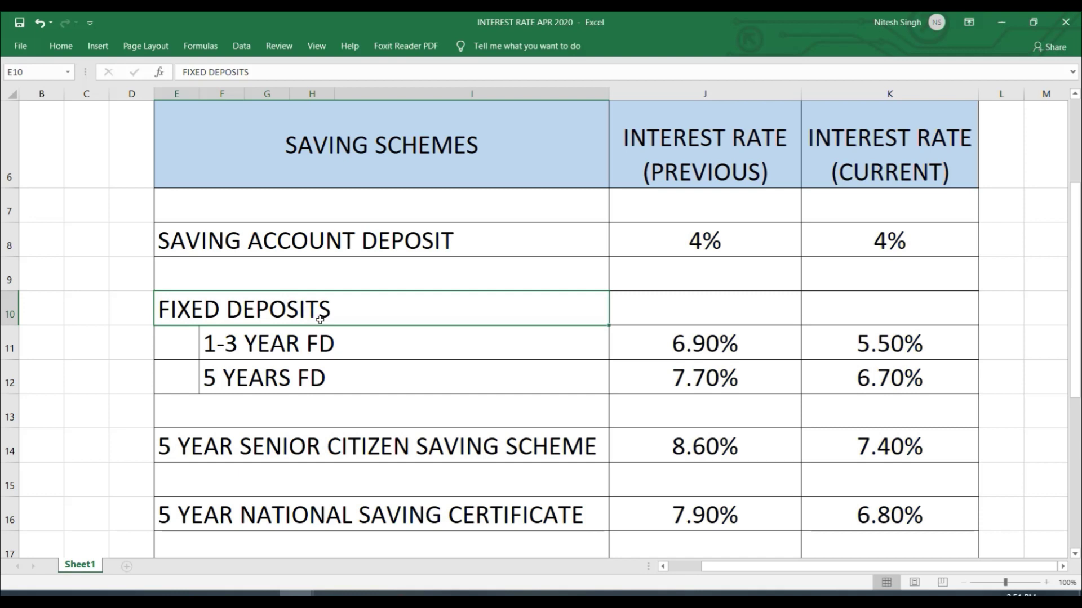
Compare the previous and current interest rates for the 1-3 year and 5 years fixed deposits
left_click(328, 345)
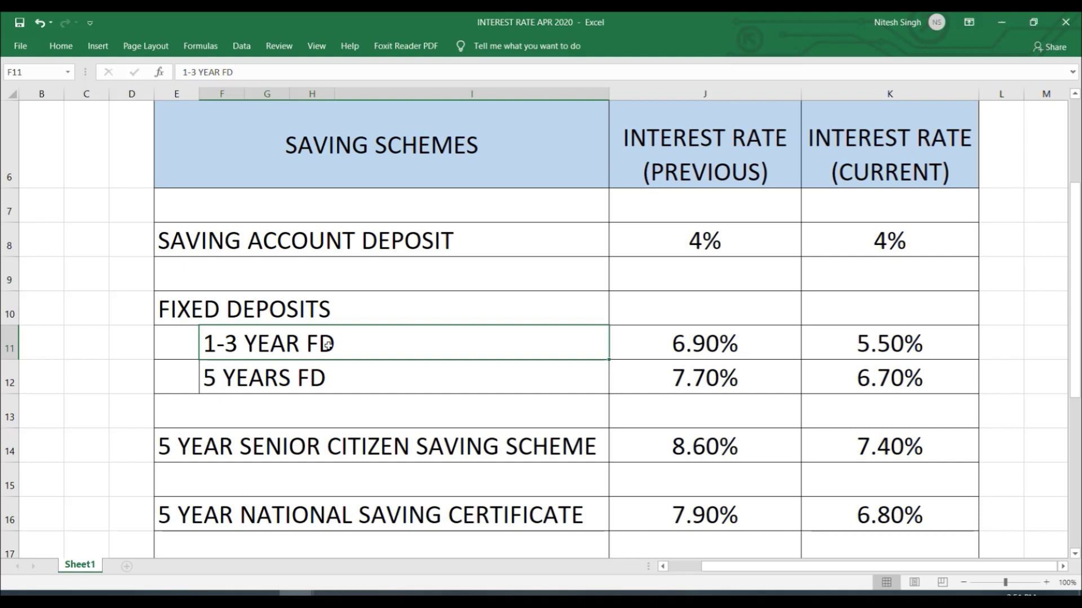
left_click(696, 347)
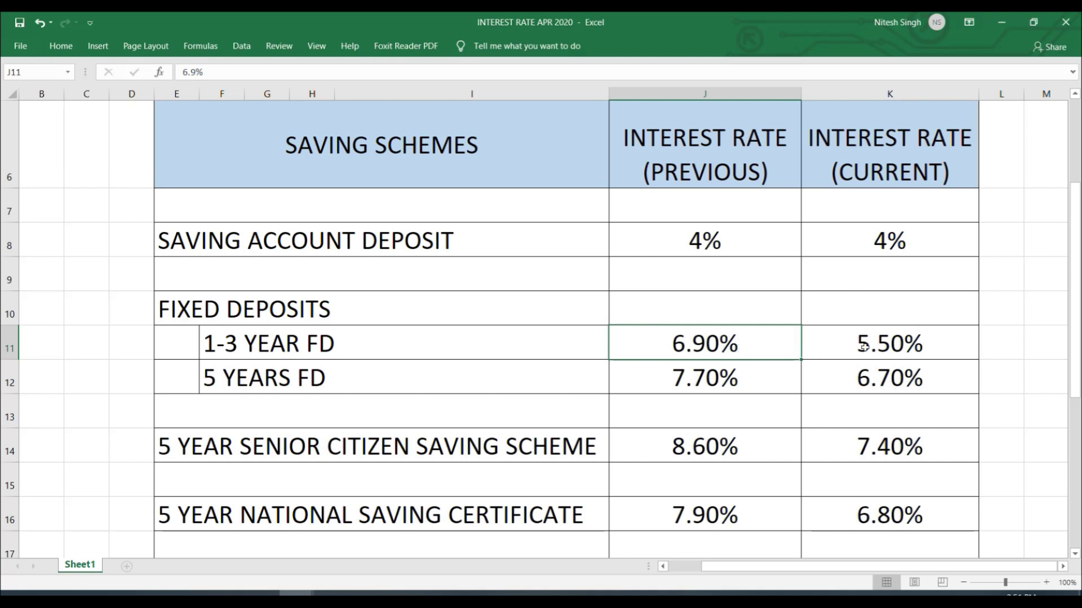
left_click(903, 351)
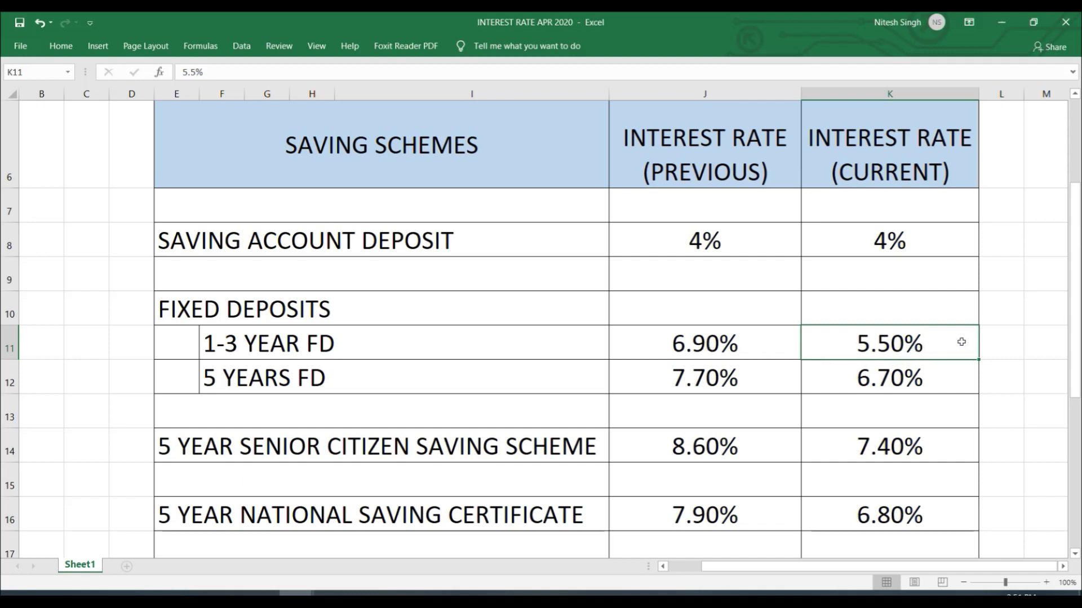
left_click(263, 383)
left_click(712, 388)
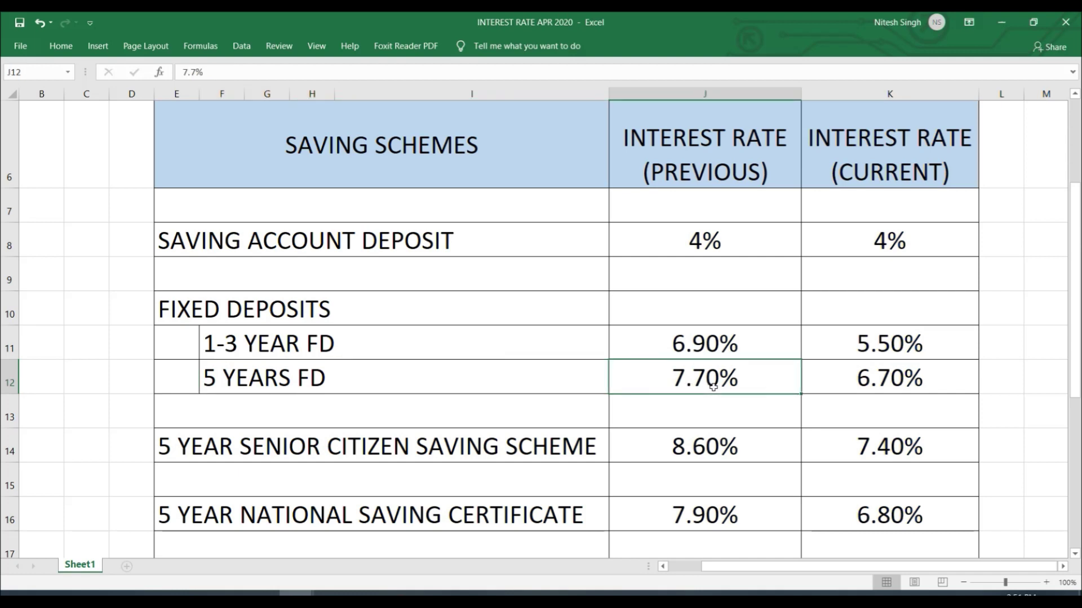
left_click(917, 381)
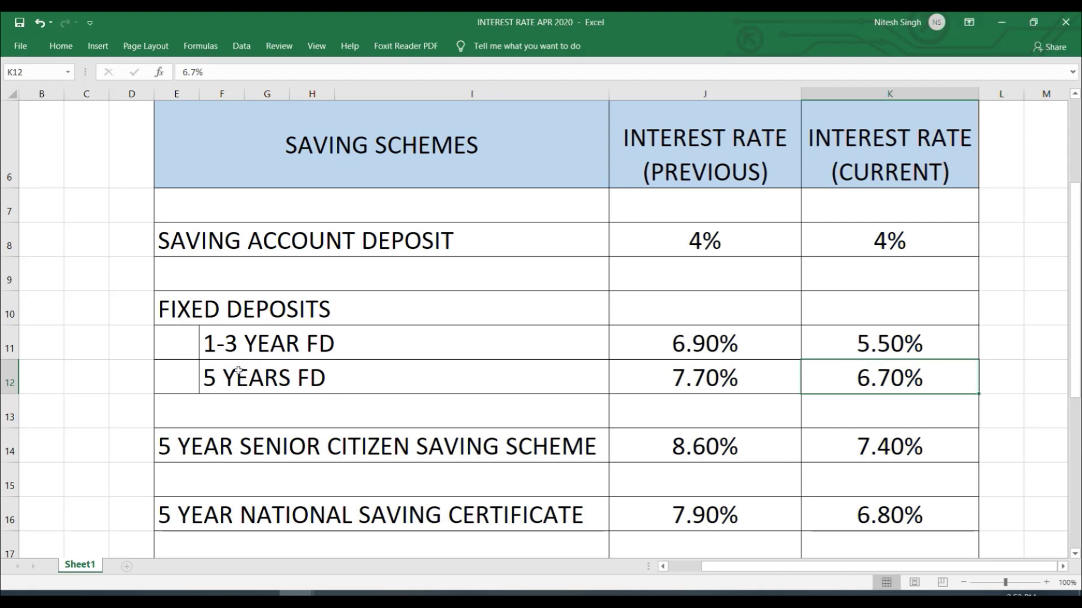
left_click(409, 375)
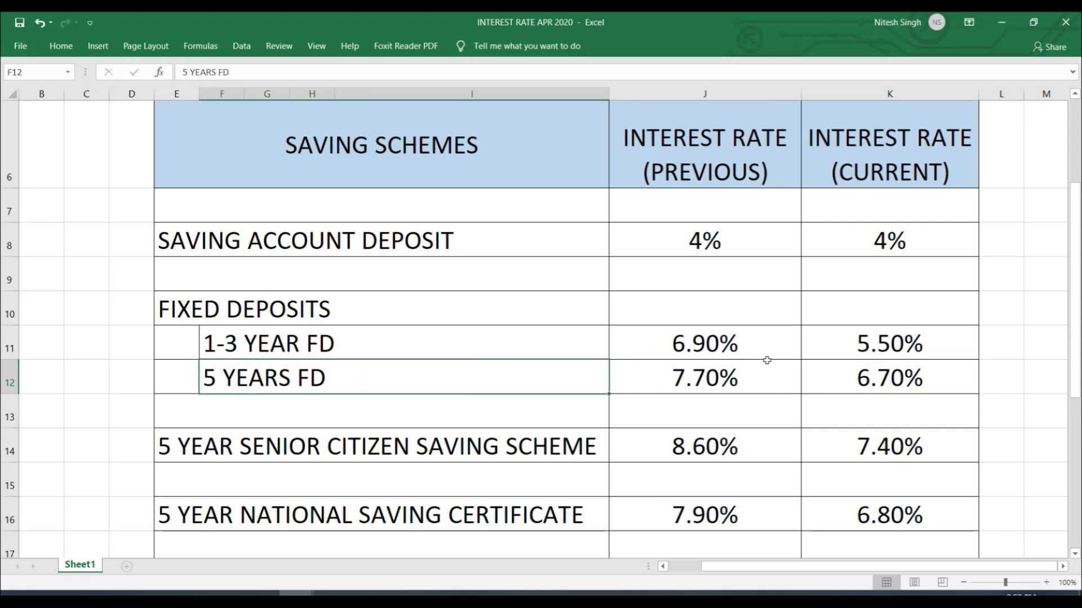
Compare the previous and current interest rates of the 5 Year Senior Citizen Saving Scheme
left_click_drag(1075, 346, 1075, 394)
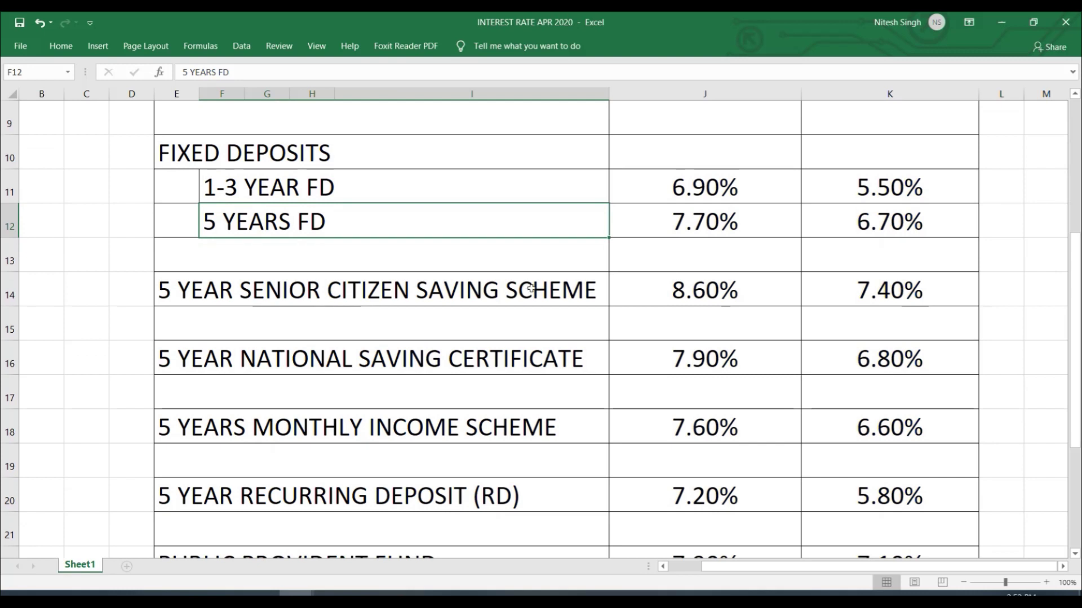
left_click(716, 290)
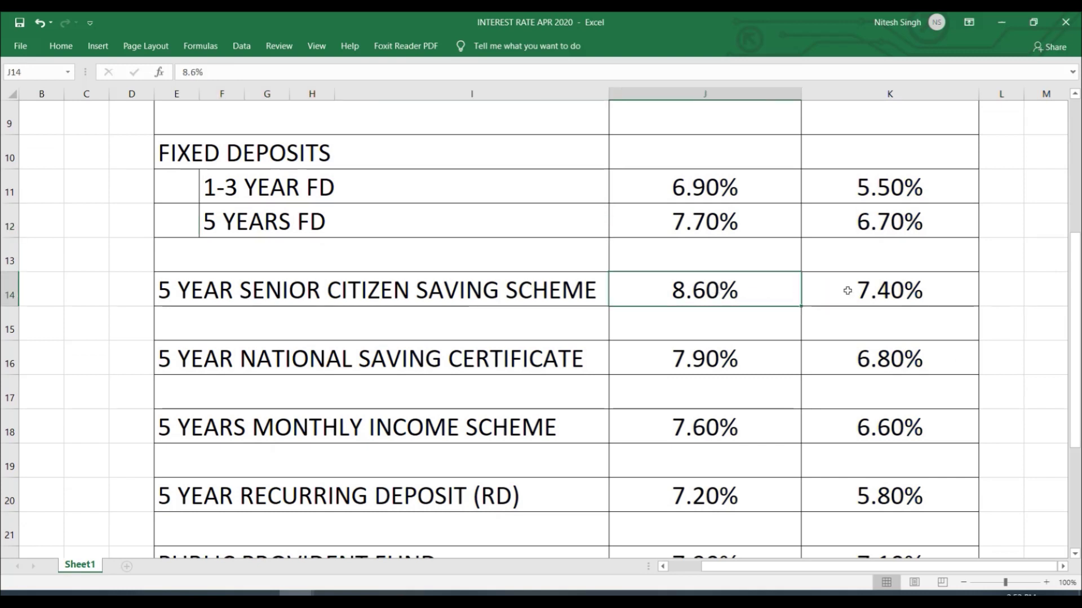
left_click(845, 292)
left_click(679, 300)
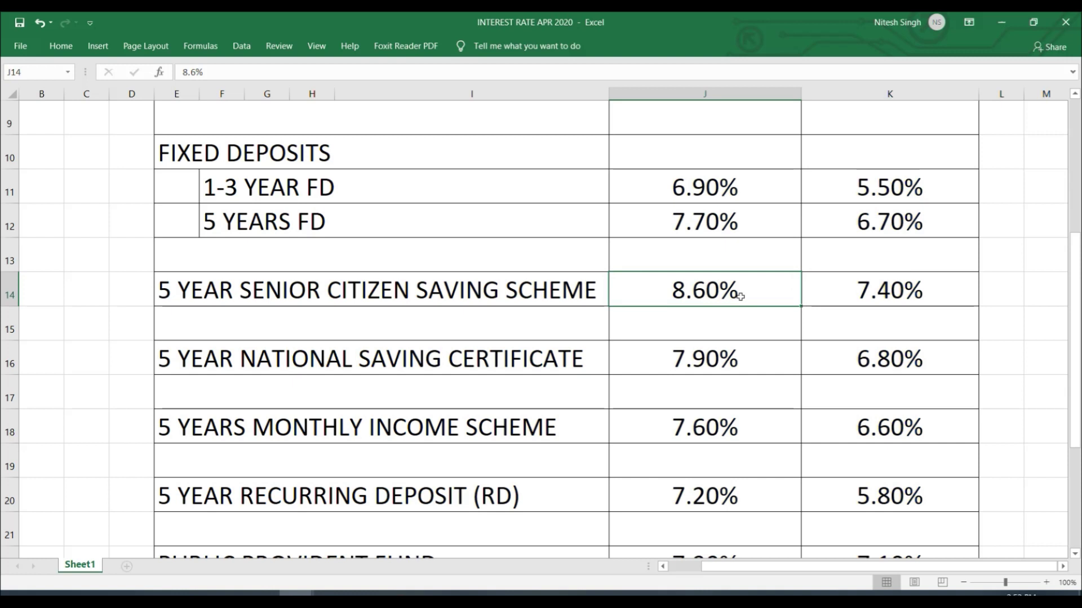
left_click(889, 298)
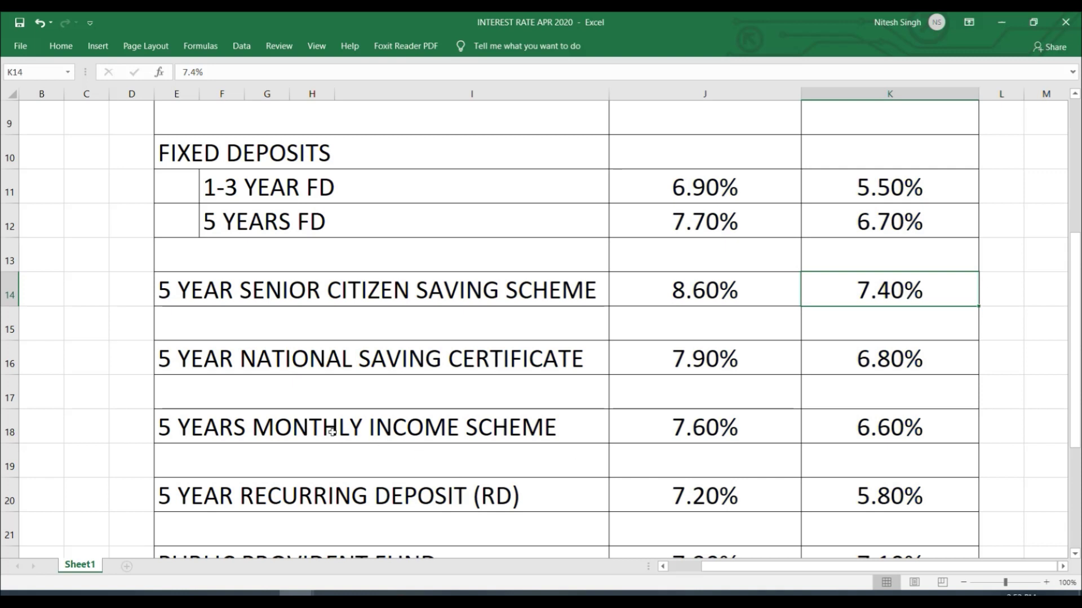
Compare the previous and current rates of the 5 Year National Saving Certificate and the 5 Years Monthly Income Scheme
left_click(285, 365)
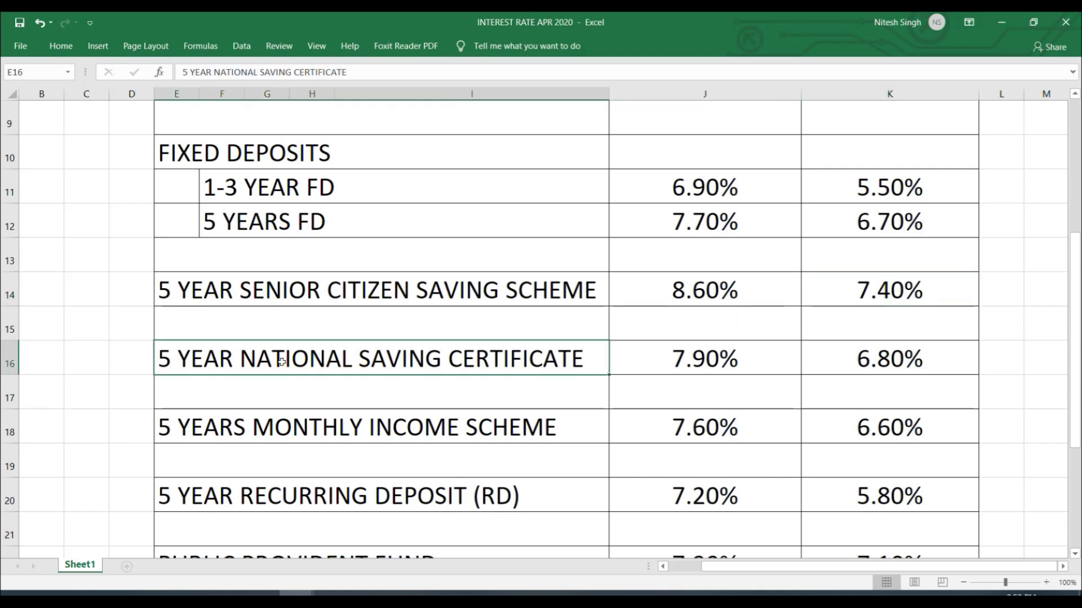
left_click(764, 367)
left_click(884, 363)
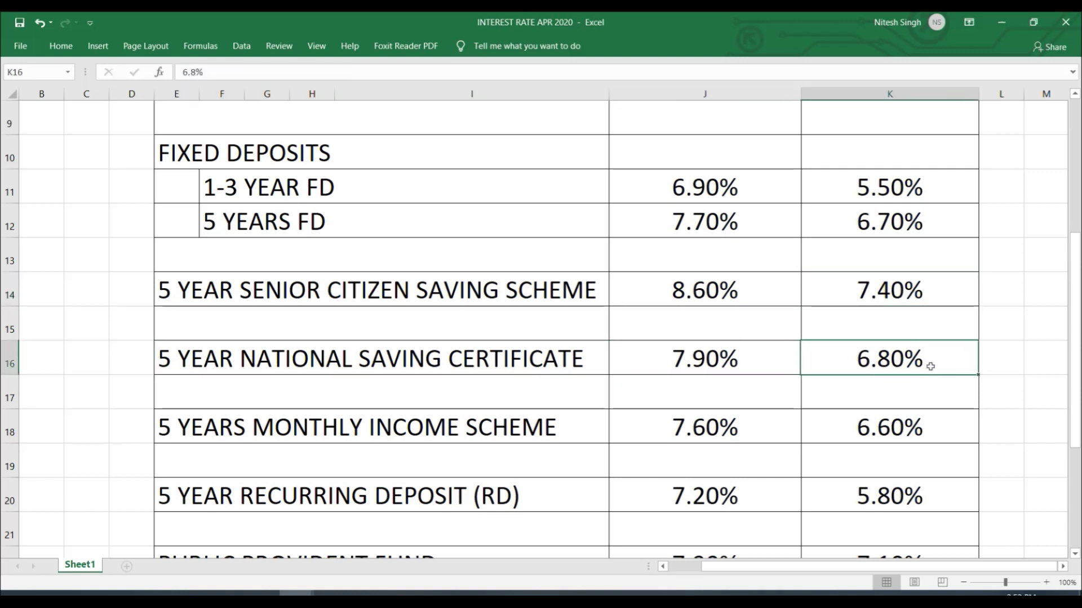
left_click(284, 430)
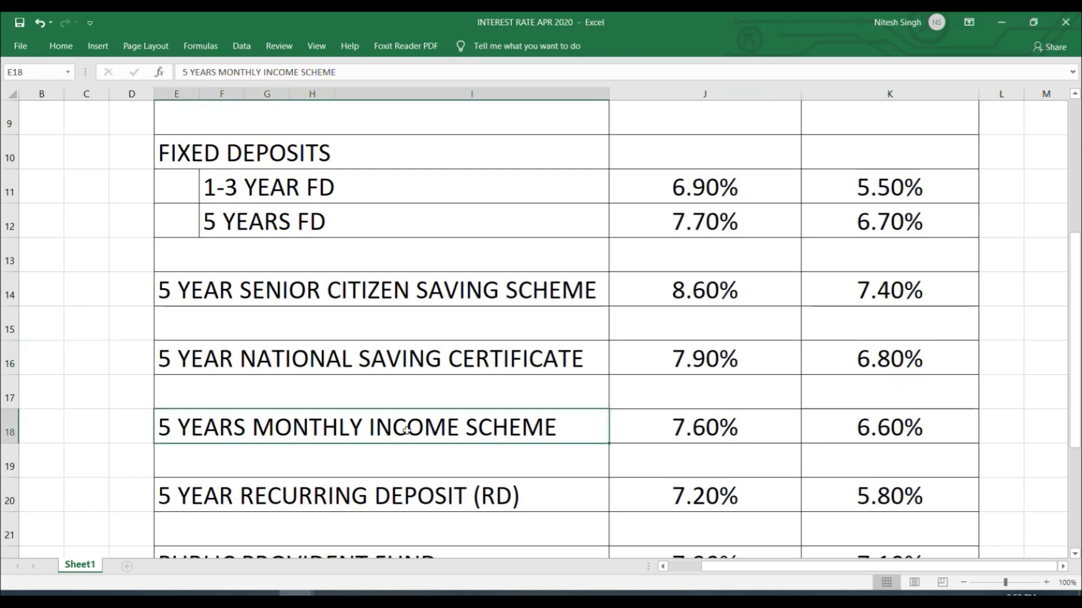
left_click(733, 431)
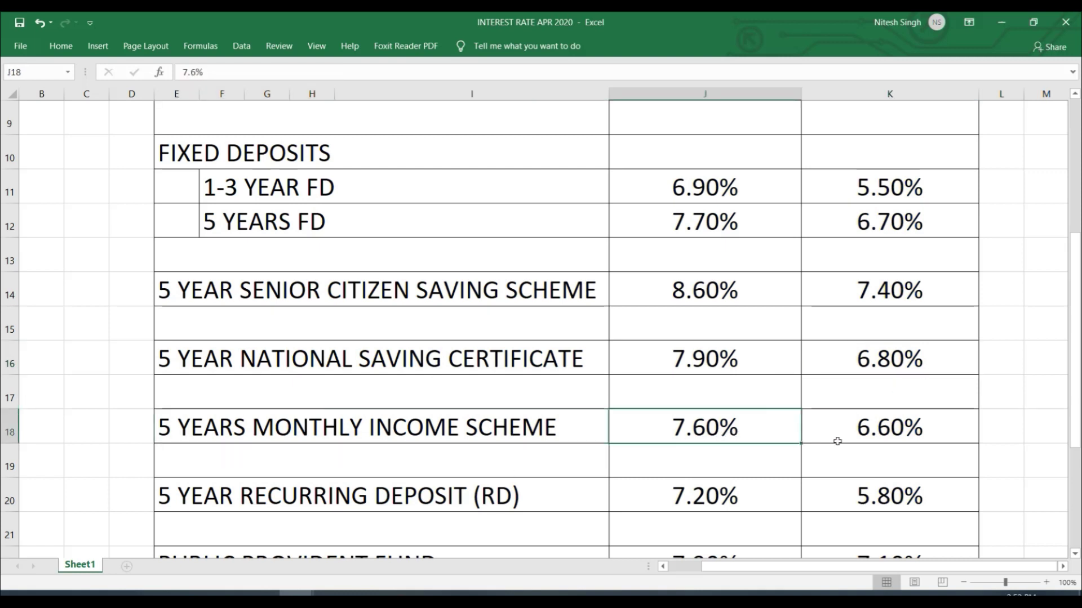
left_click(950, 432)
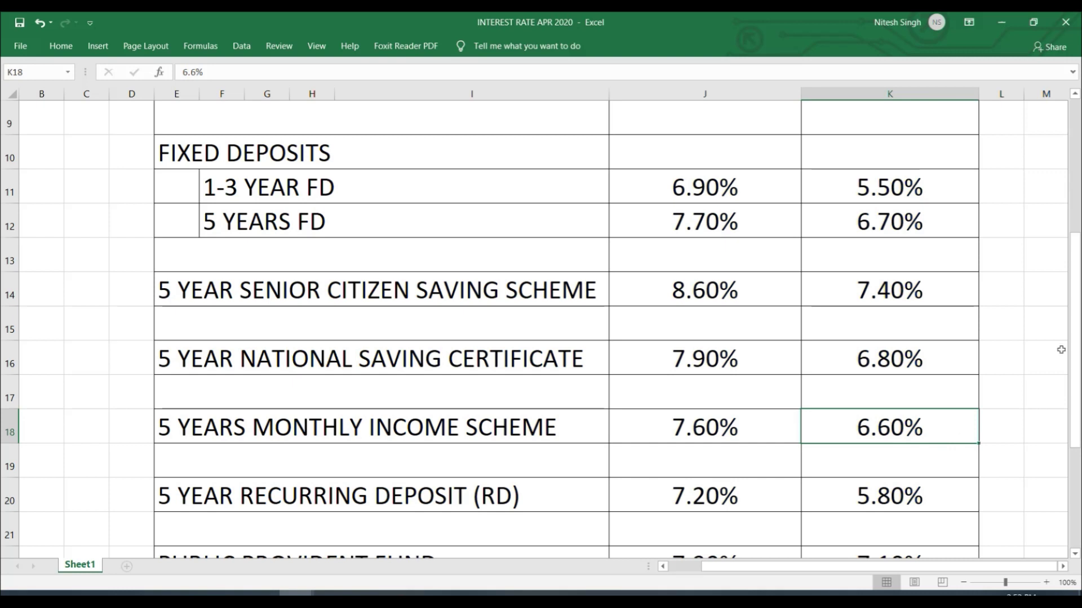
Compare the previous and current interest rates of the 5 Year Recurring Deposit and the Public Provident Fund
left_click_drag(1074, 290, 1073, 357)
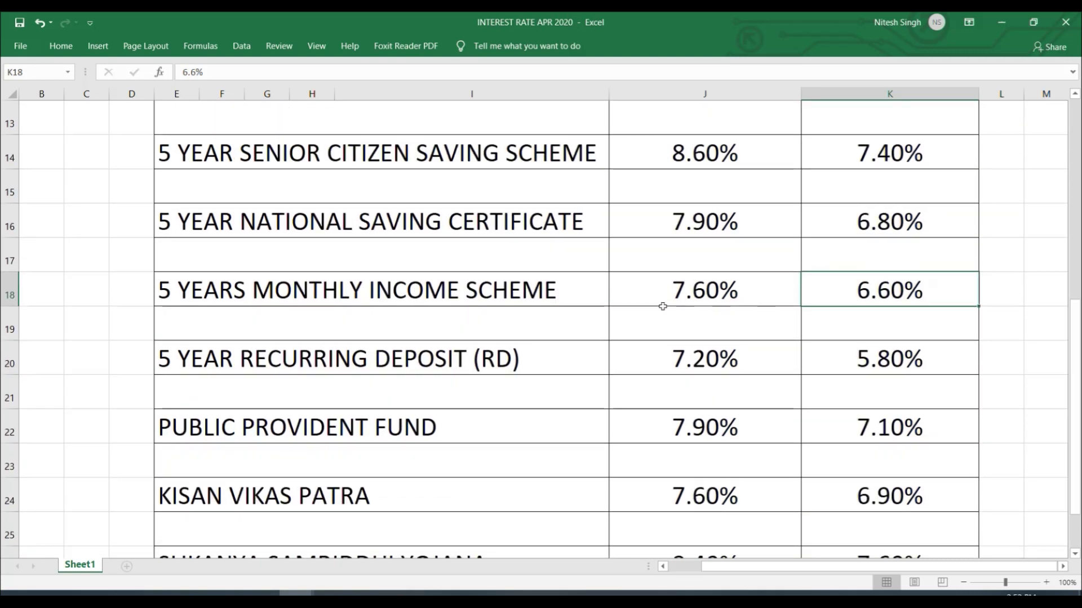
left_click(268, 356)
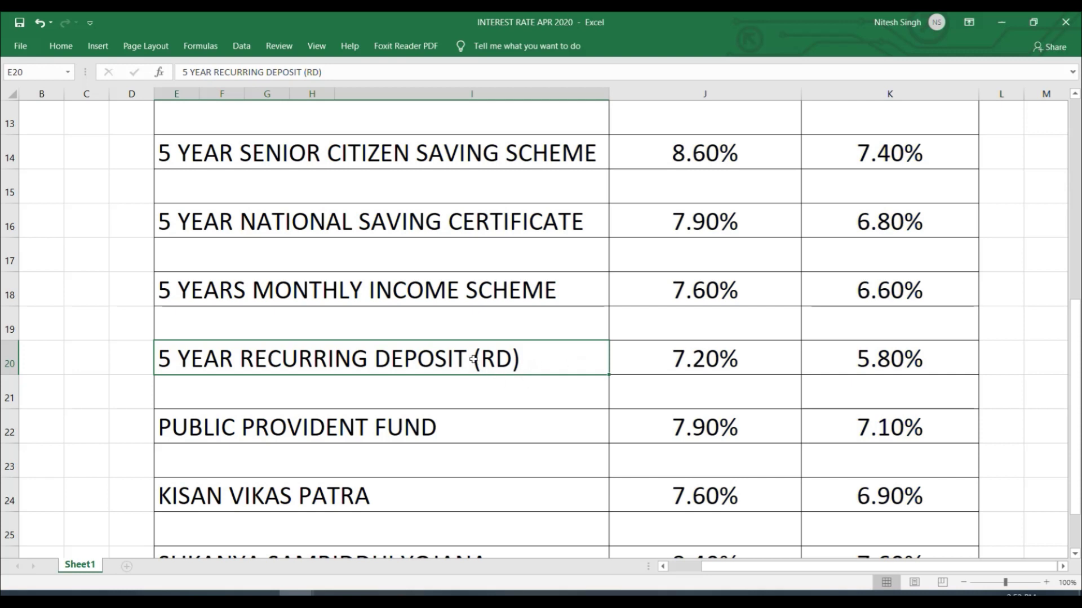
left_click(678, 355)
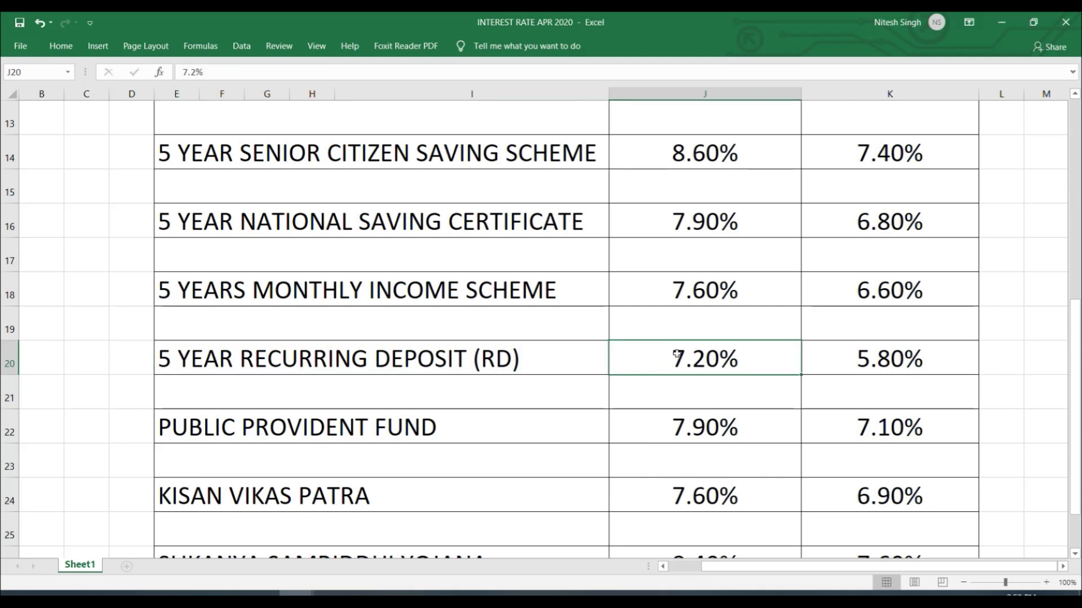
left_click(921, 366)
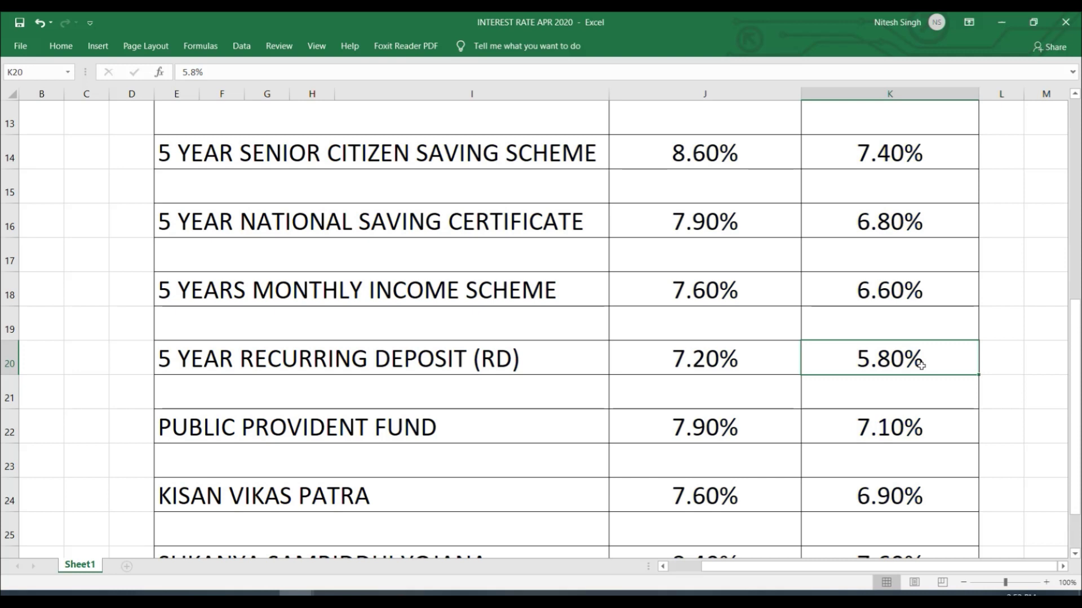
scroll(921, 366, "down", 1)
left_click(360, 397)
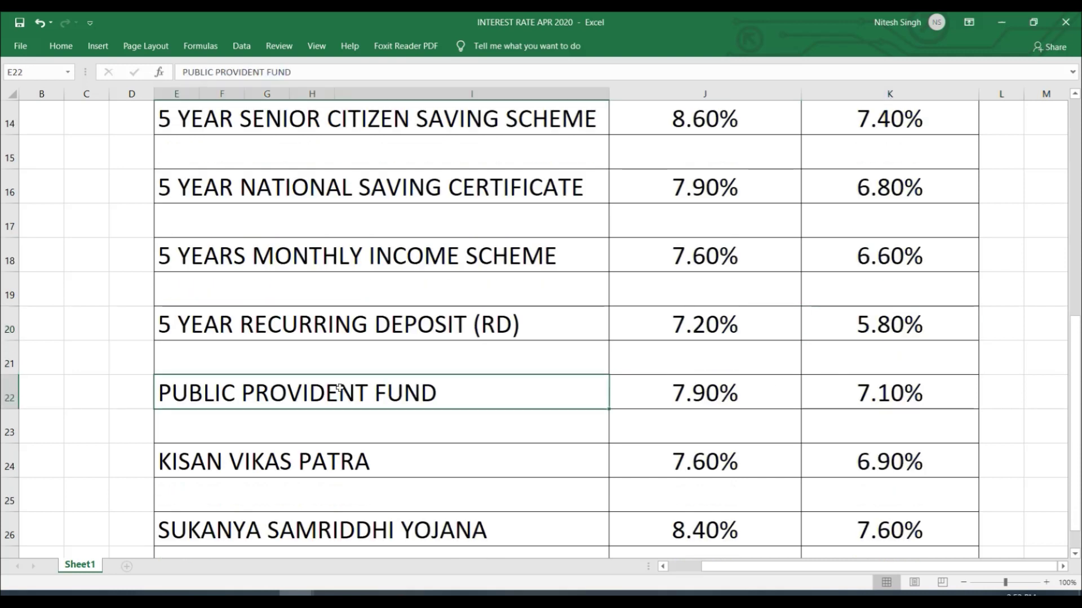
left_click(928, 397)
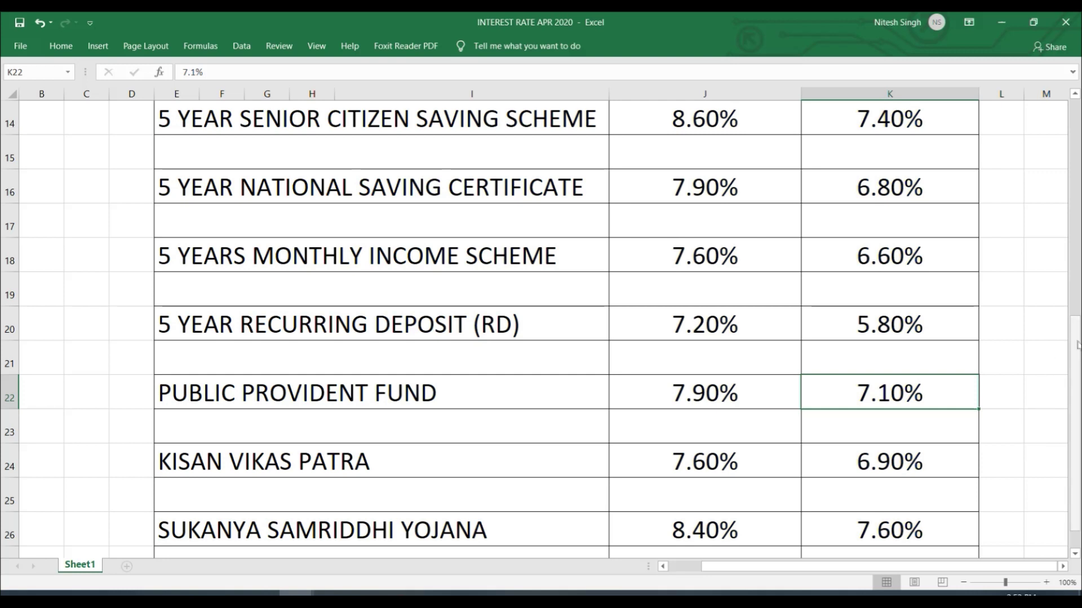
left_click_drag(1076, 336, 1075, 338)
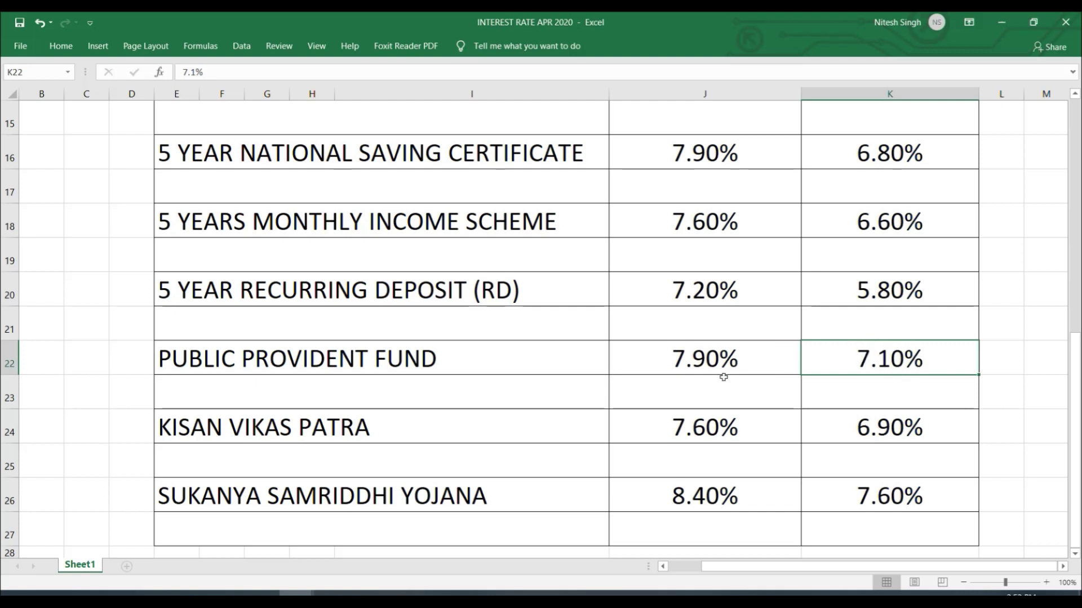
left_click(767, 367)
left_click(842, 367)
Compare the previous and current interest rates of Kisan Vikas Patra and Sukanya Samriddhi Yojana
left_click(355, 431)
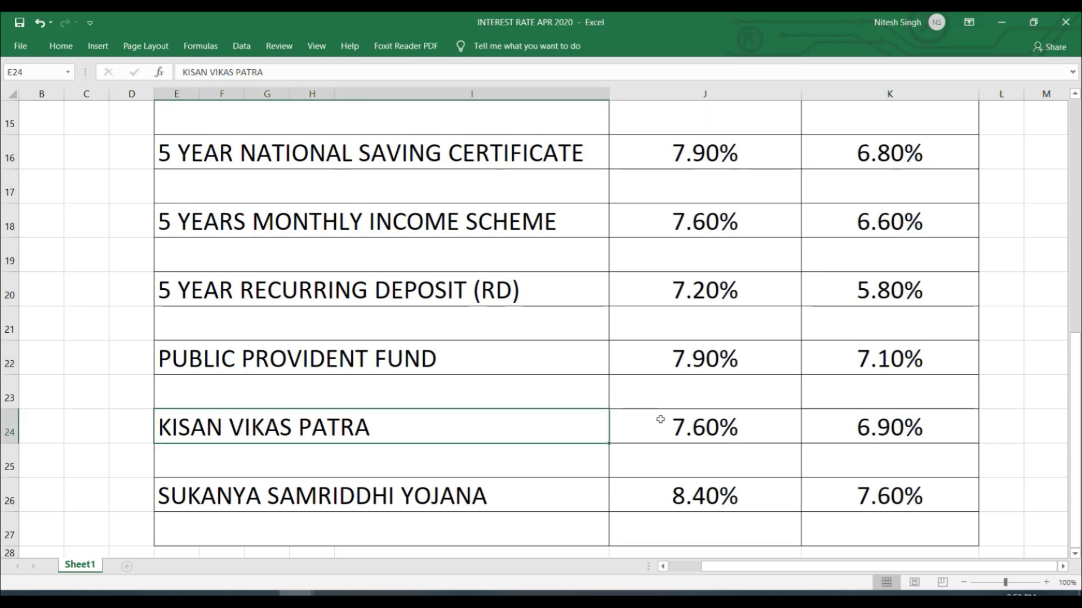
left_click(901, 431)
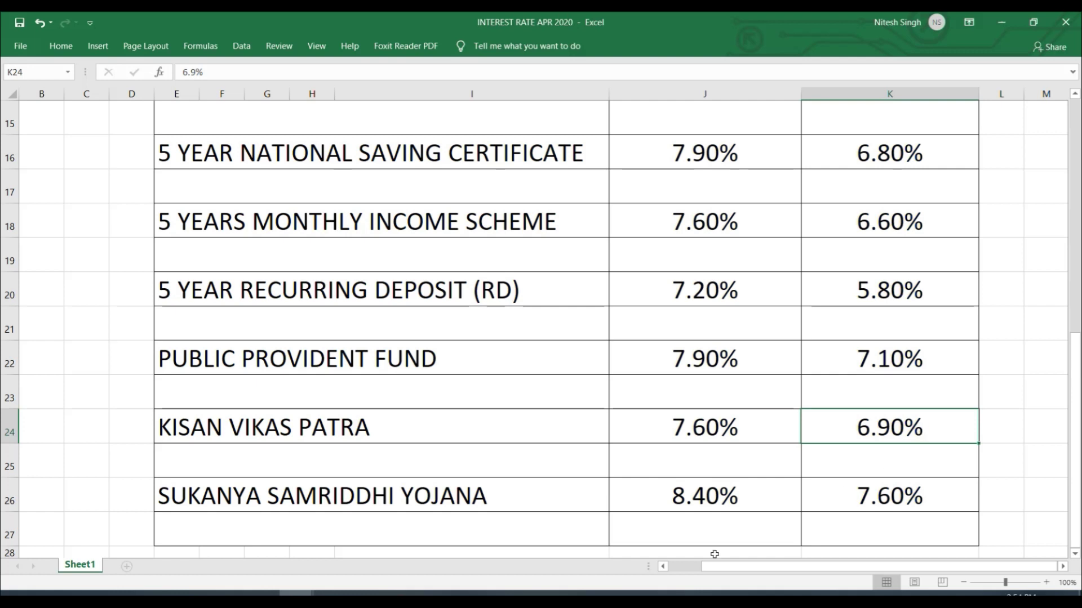
left_click(350, 433)
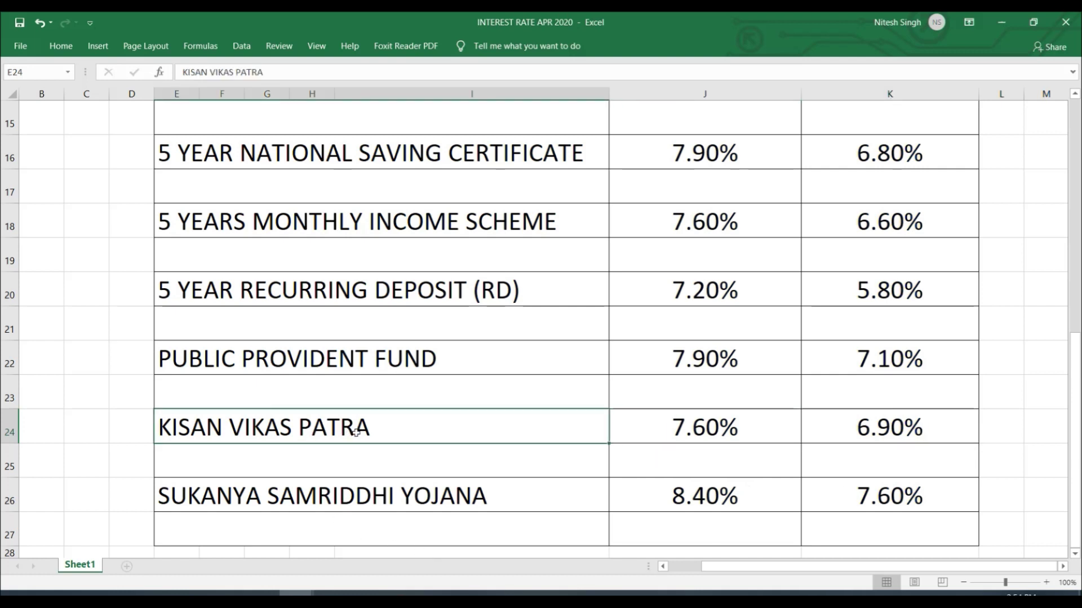
left_click(494, 499)
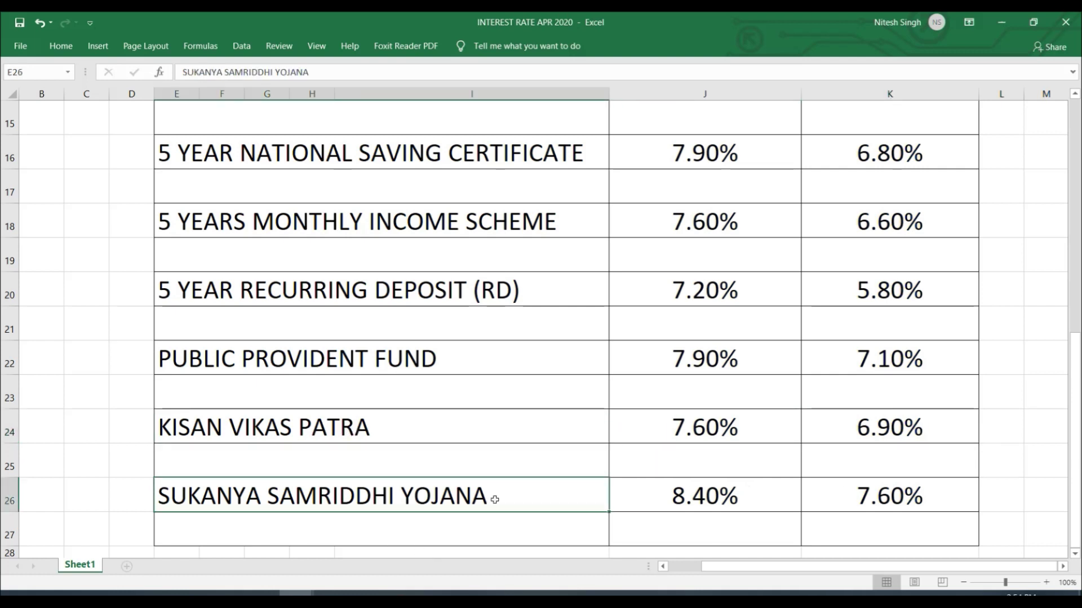
left_click(722, 508)
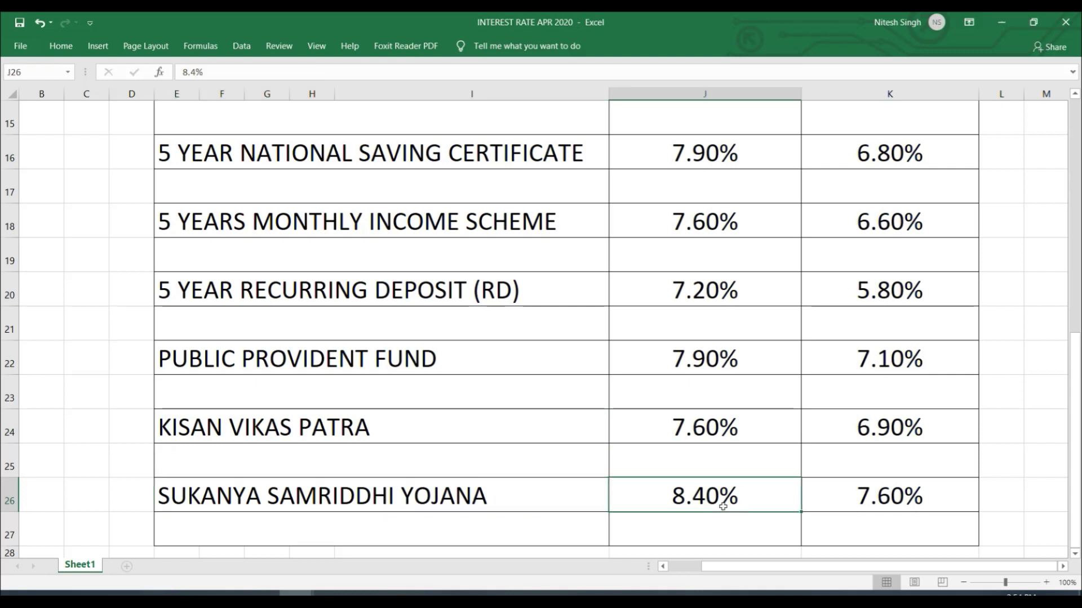
left_click(927, 499)
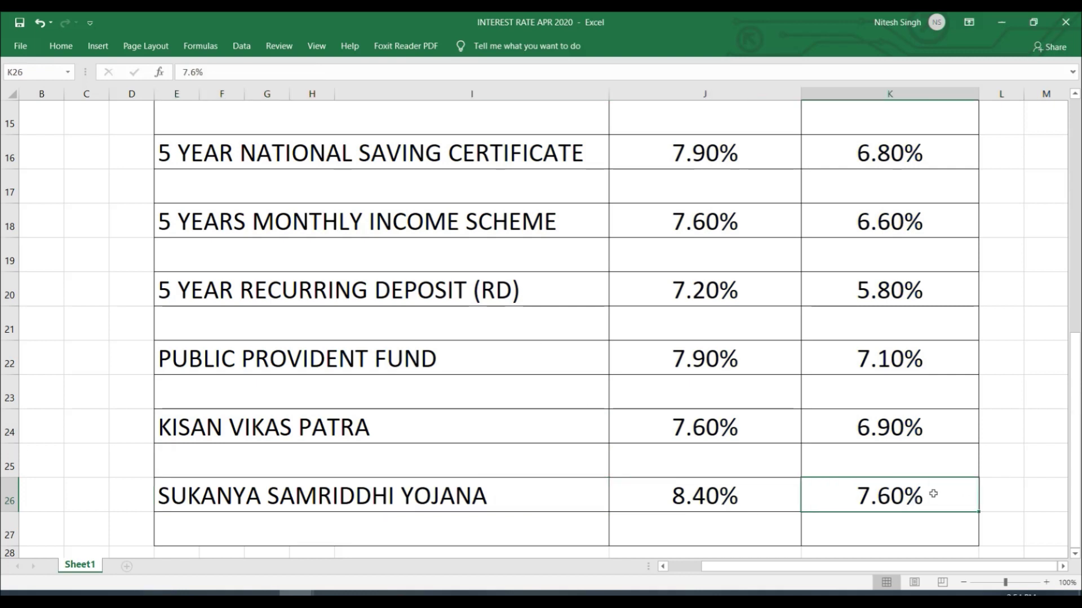
mouse_move(1076, 393)
left_mouse_down()
mouse_move(1078, 269)
mouse_move(1078, 395)
left_mouse_up()
left_click_drag(1078, 366, 1078, 372)
Switch to the Saving Sheme Calculator workbook and review the PO FD sheet's 5-year yearly payout table down to its Interest total
mouse_move(297, 598)
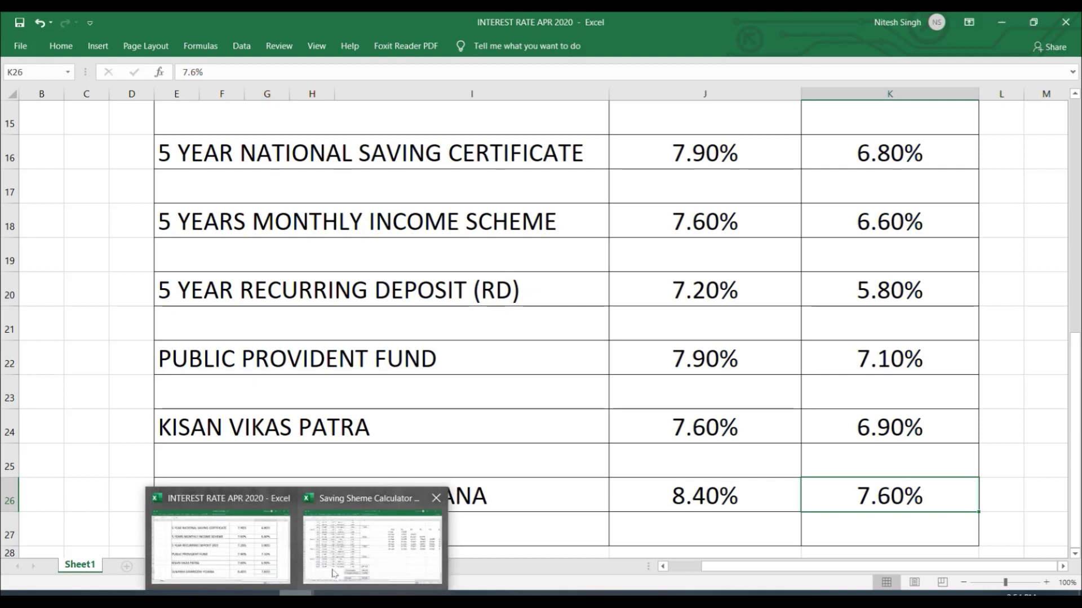
left_click(351, 559)
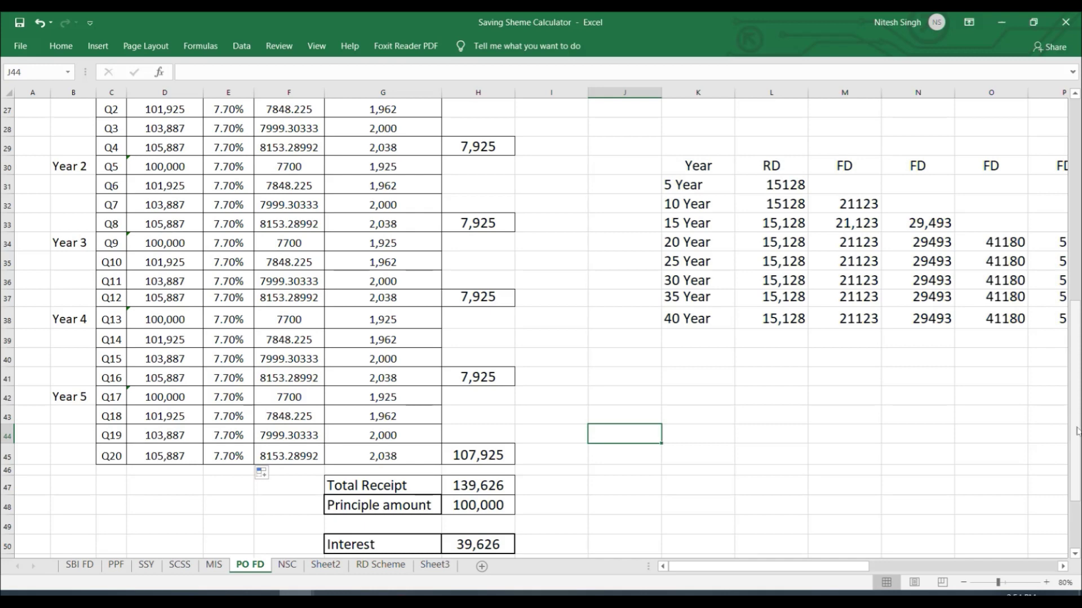
scroll(1077, 426, "up", 1)
scroll(1077, 397, "up", 4)
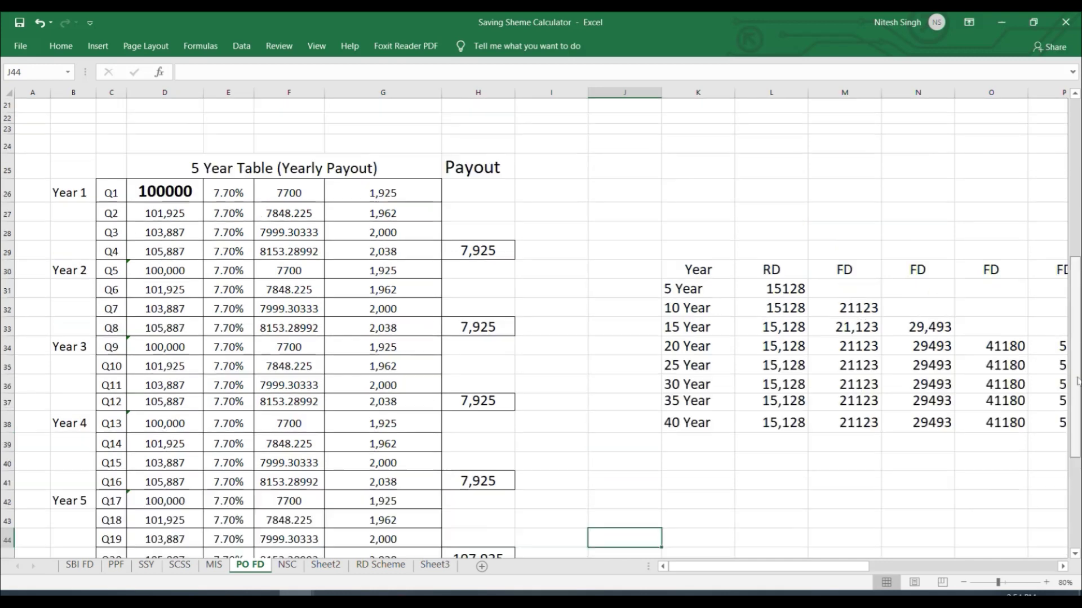
scroll(1078, 333, "down", 4)
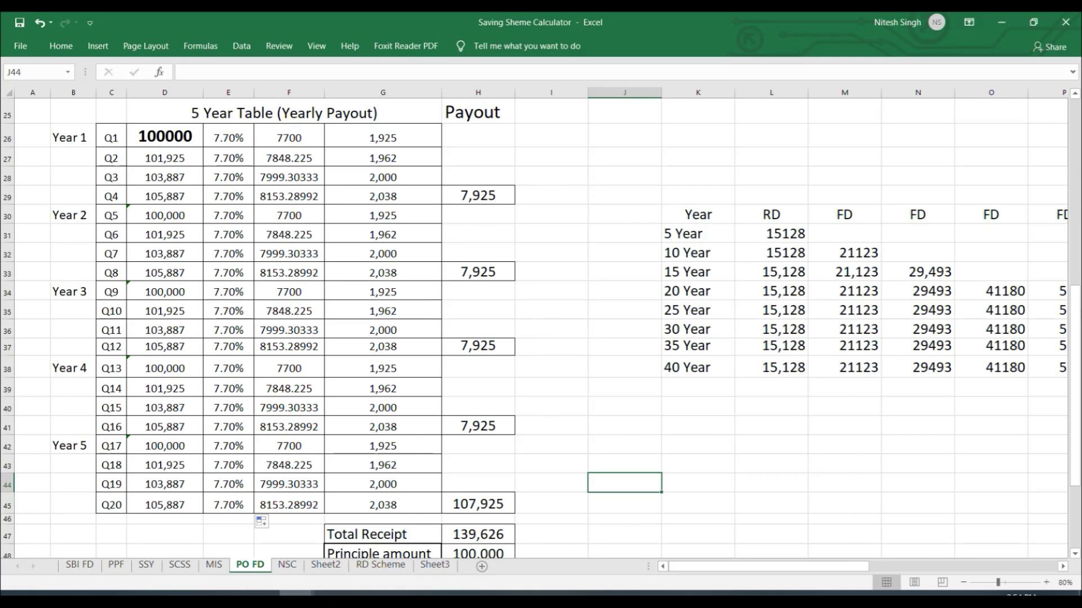
scroll(1075, 383, "down", 2)
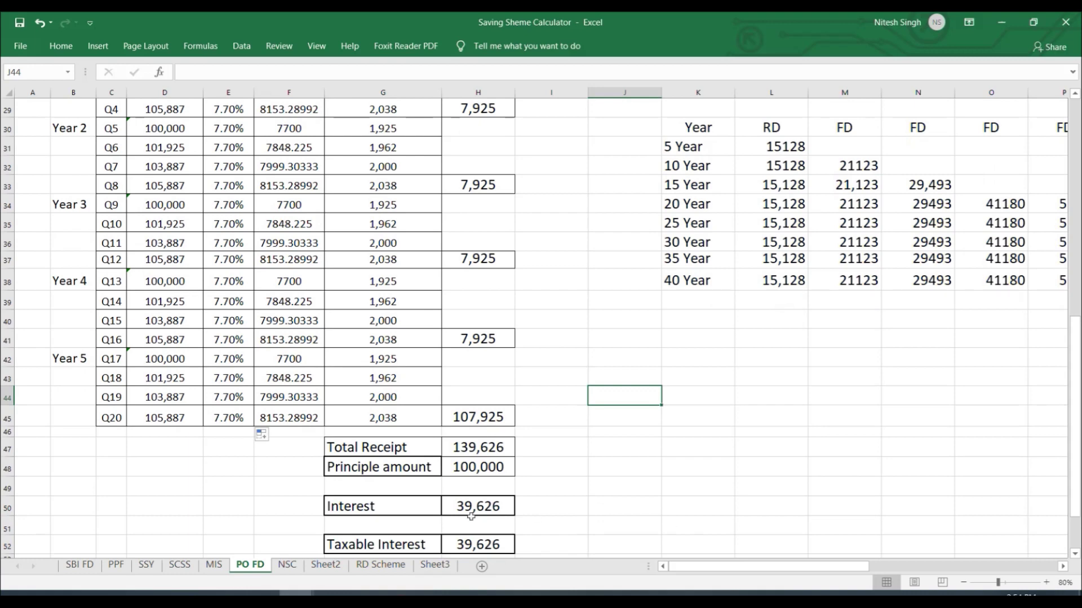
left_click(467, 517)
Set the Q1 interest rate in the 5-year yearly payout table to 6.7% and fill it down through Q20
left_click_drag(1075, 350, 1075, 299)
double_click(217, 167)
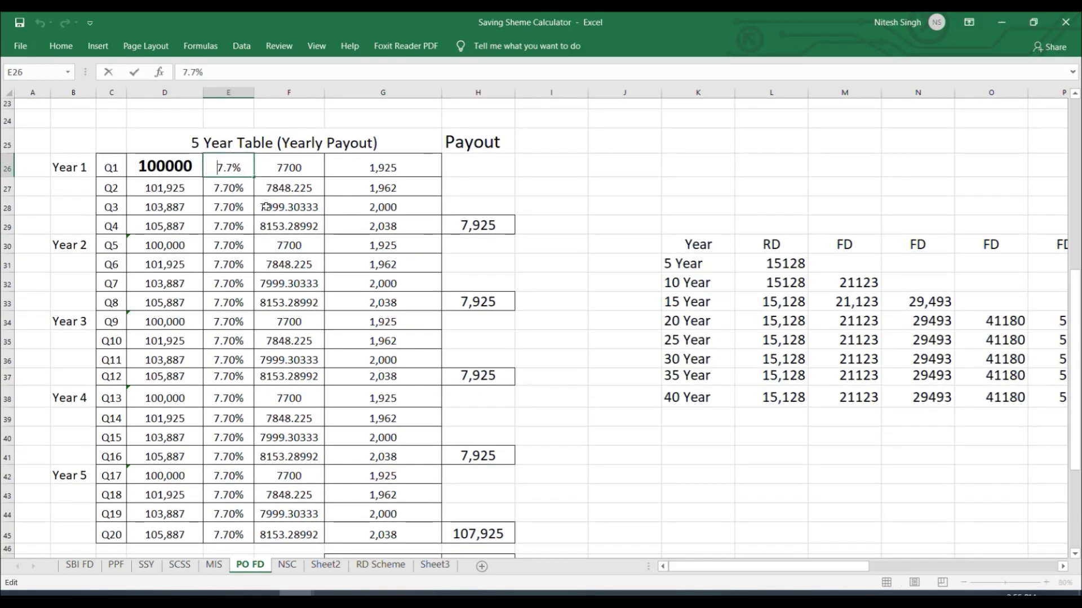
key("Delete")
type("6")
key("ctrl+Return")
left_click_drag(252, 179, 247, 541)
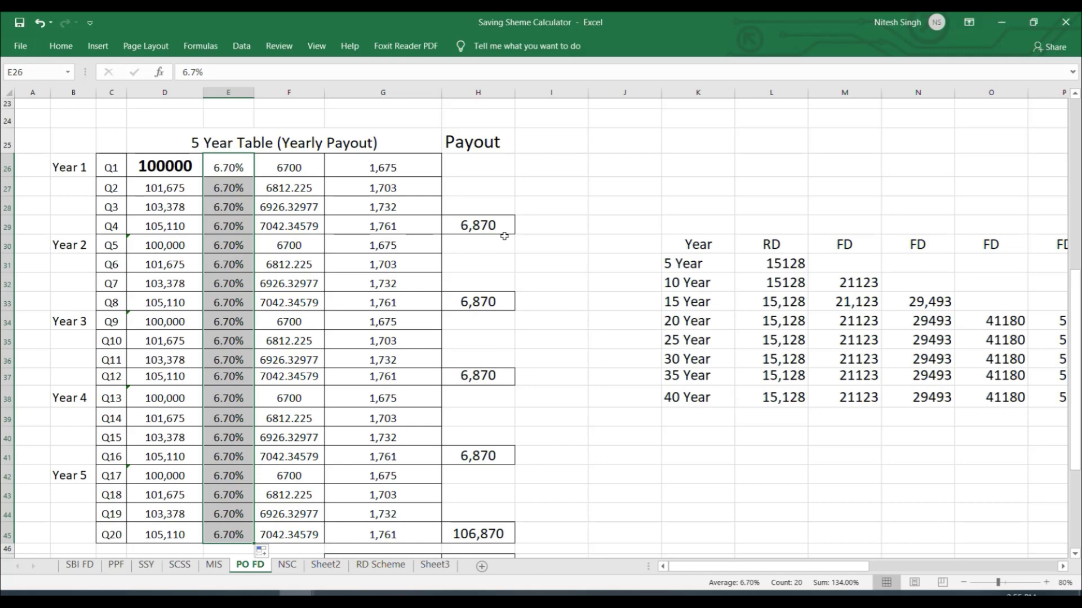
Check the principal and the recalculated Interest total of the 5-year yearly payout table
left_click(167, 166)
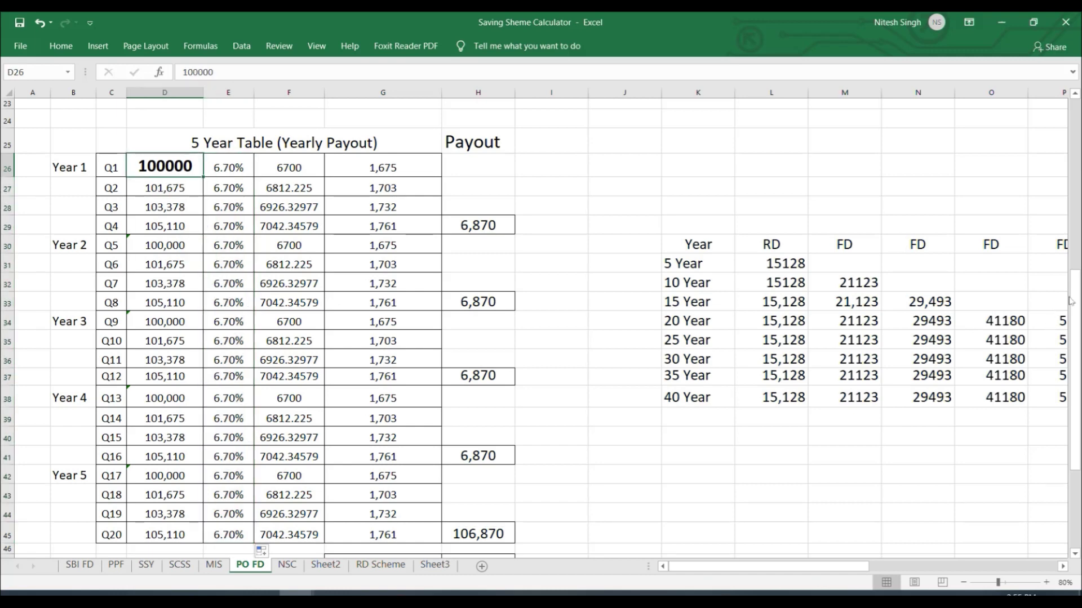
left_click_drag(1077, 297, 1076, 382)
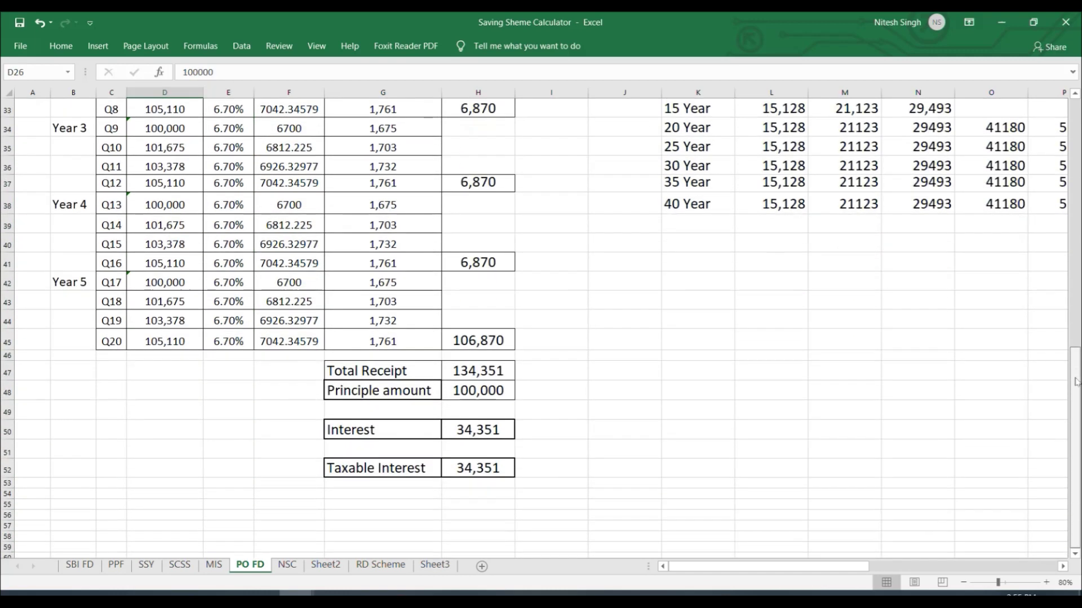
left_click(467, 431)
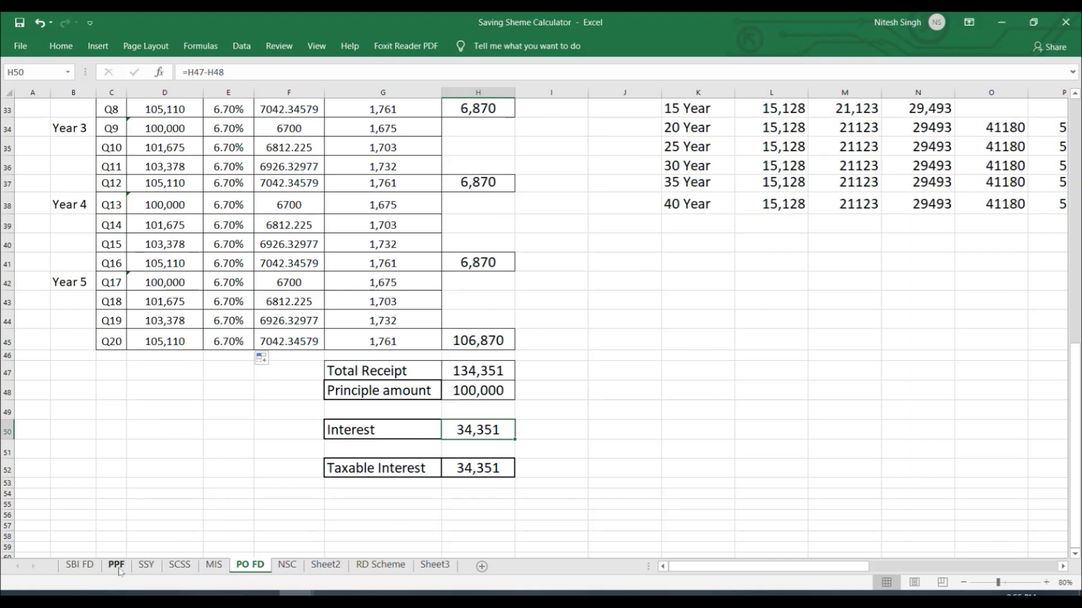
Open the Recurring Deposit Calculator on Sheet3, set Deposit Per Month to 1000 and check the Principal
left_click(381, 567)
left_click(449, 570)
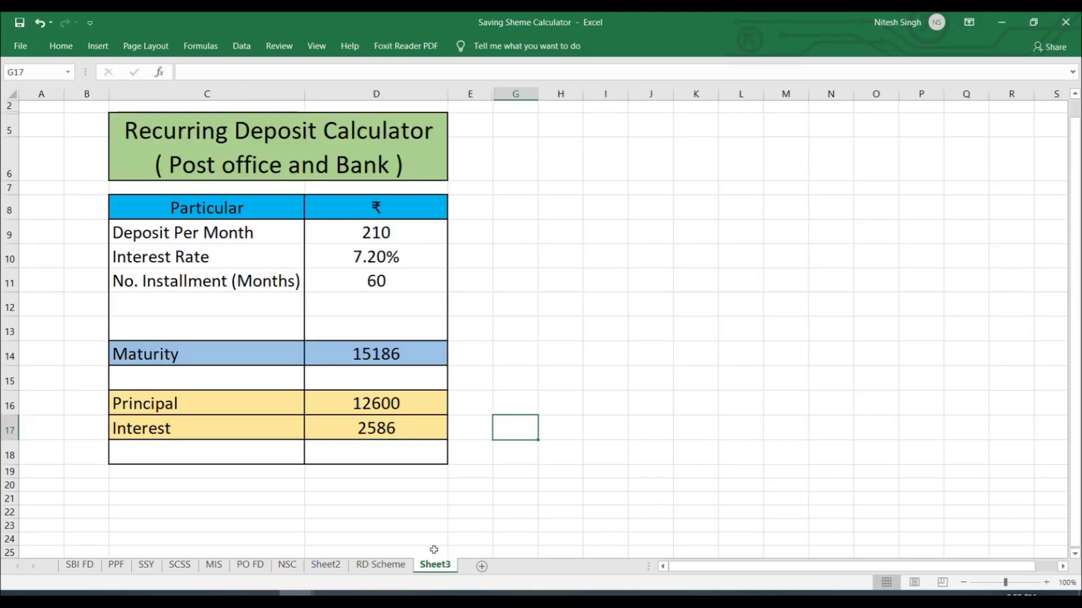
left_click(391, 234)
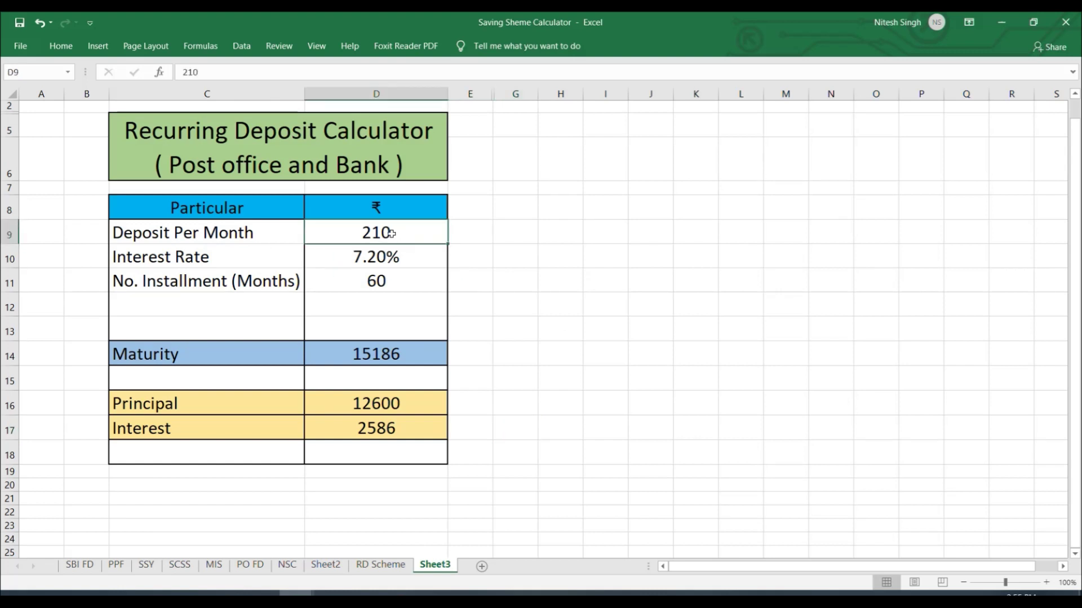
type("1000")
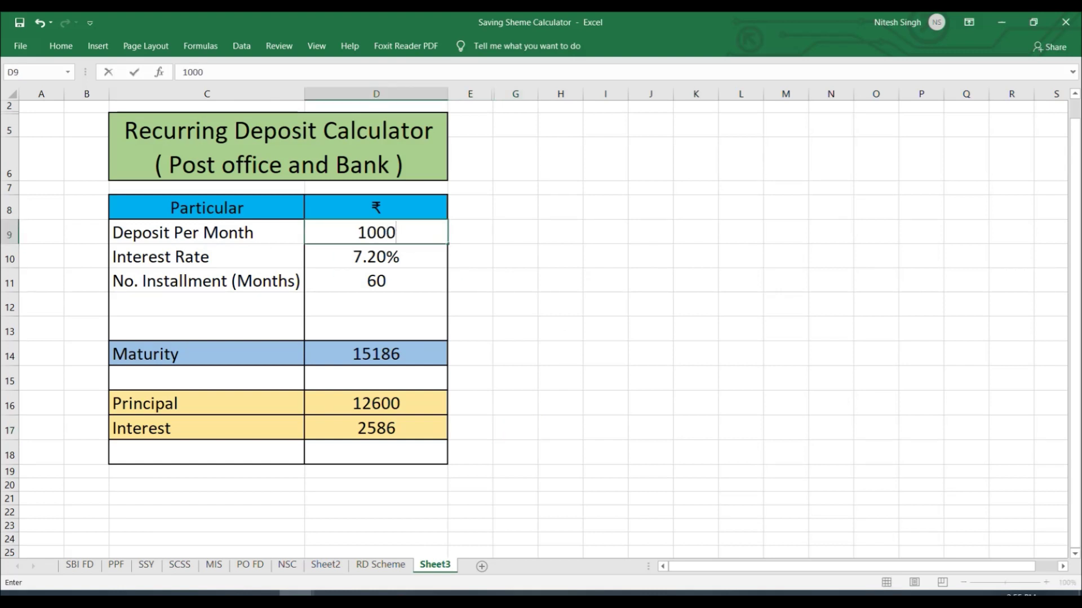
key("Return")
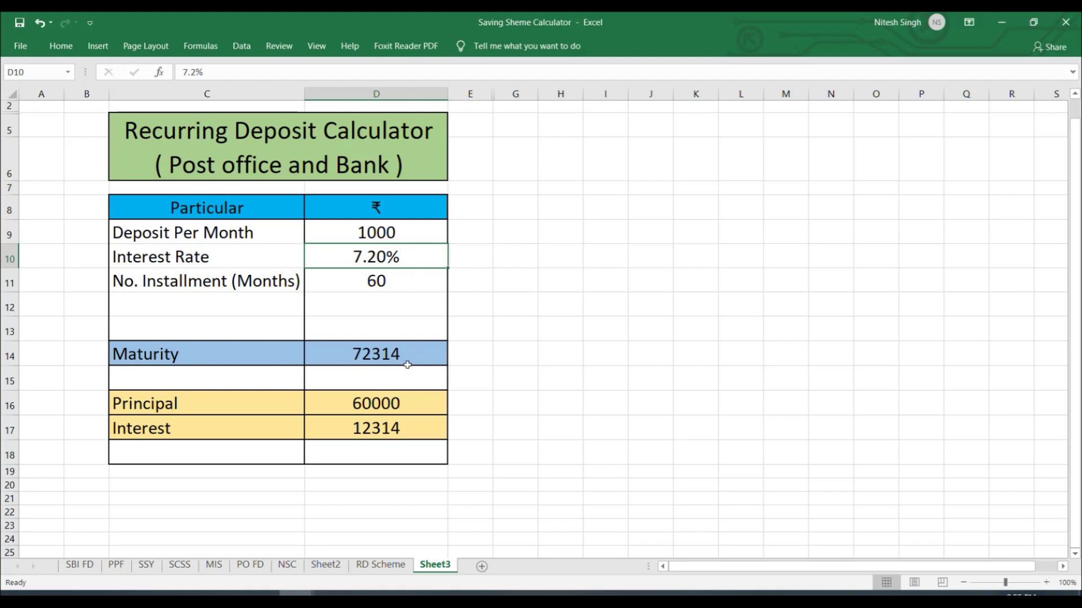
left_click(376, 400)
Switch to the INTEREST RATE APR 2020 workbook and look up the current 5 Year Recurring Deposit rate
left_click(376, 259)
mouse_move(296, 599)
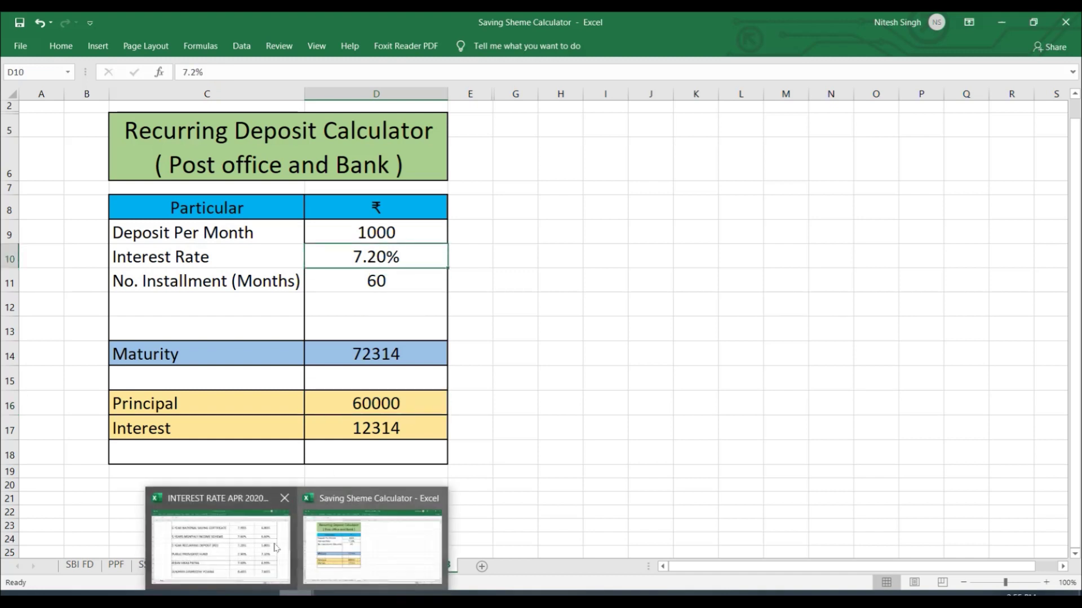
left_click(214, 558)
left_click(296, 293)
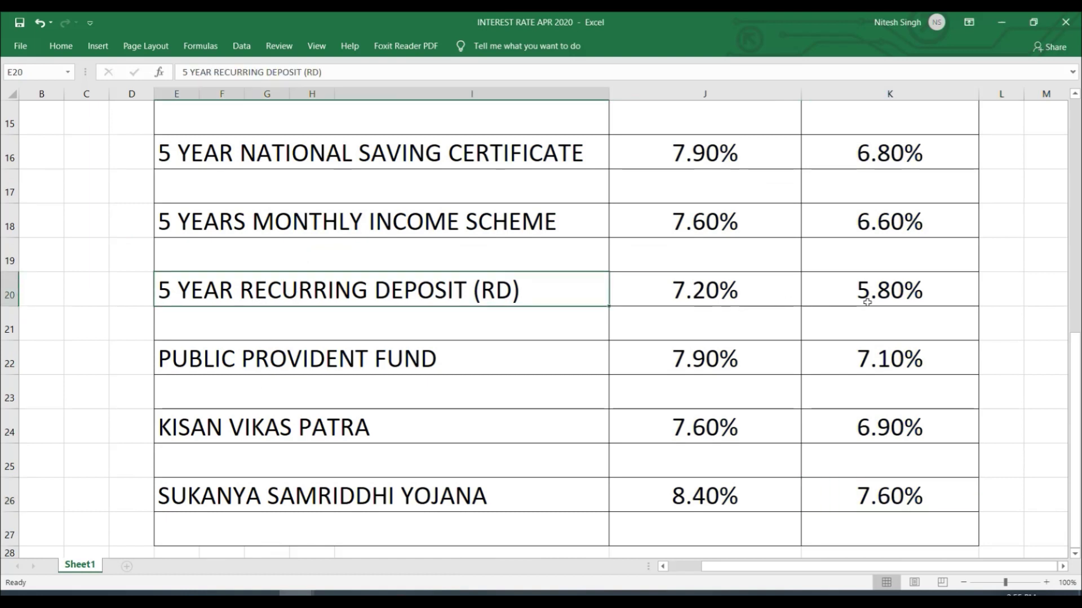
left_click(890, 302)
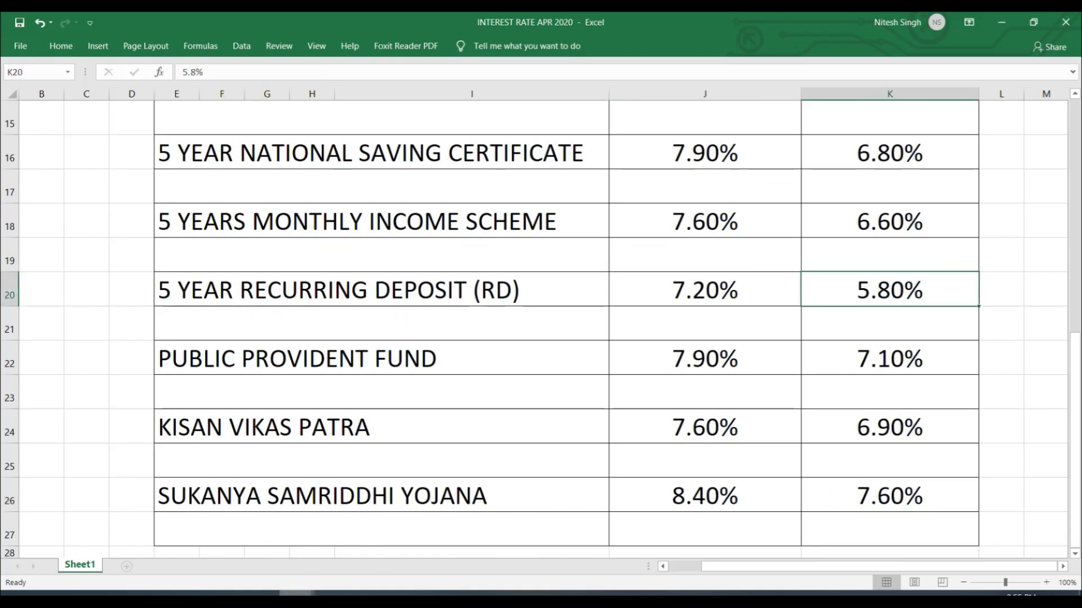
Switch back to the Saving Sheme Calculator workbook, set the recurring deposit's Interest Rate to 5.8% and check the Interest
mouse_move(296, 598)
left_click(374, 535)
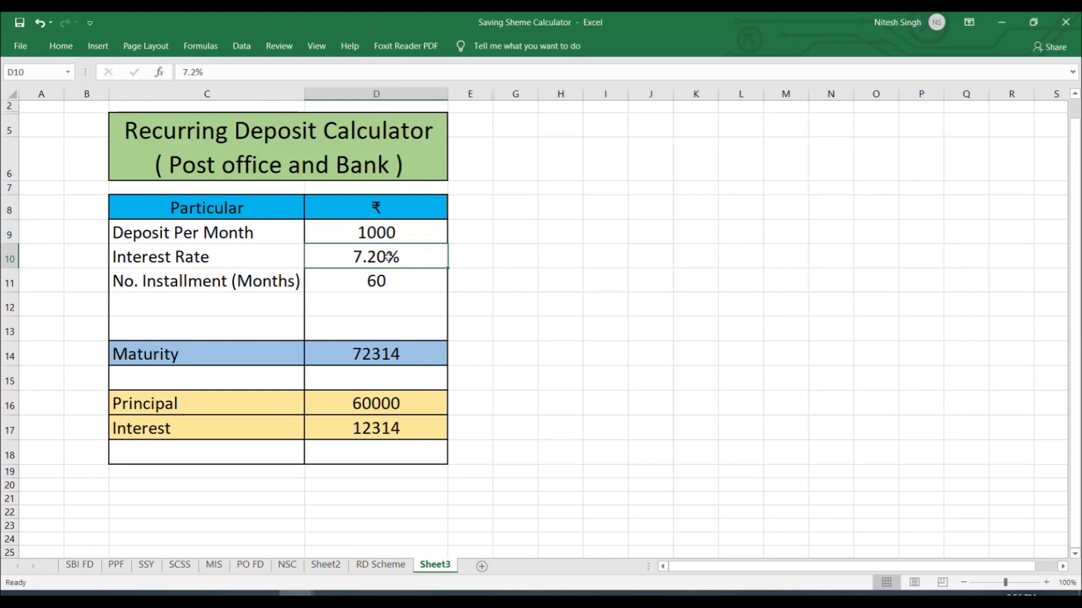
type("5.80")
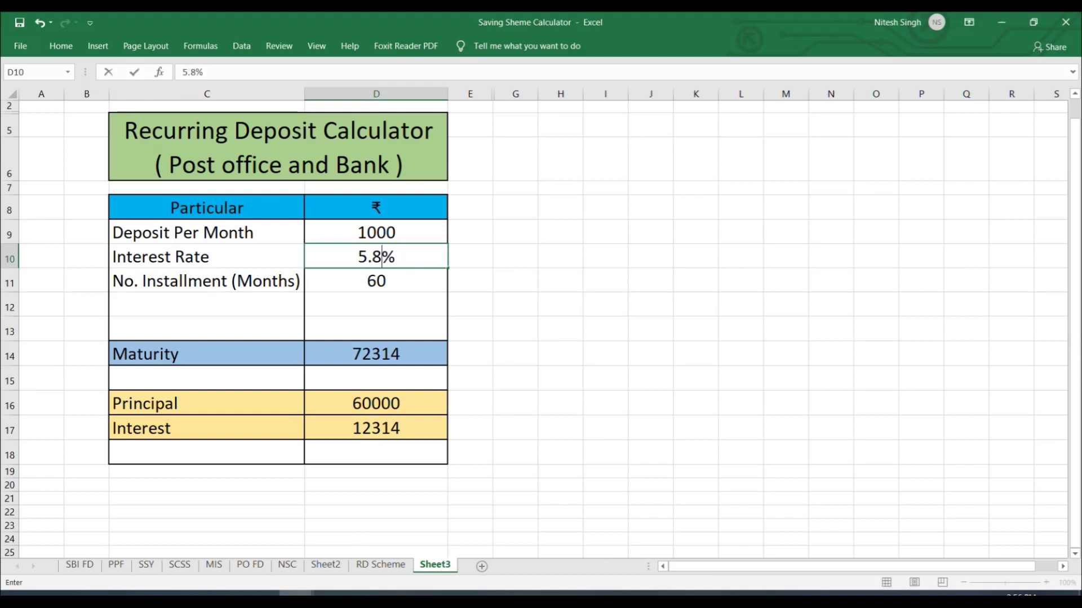
left_click(557, 280)
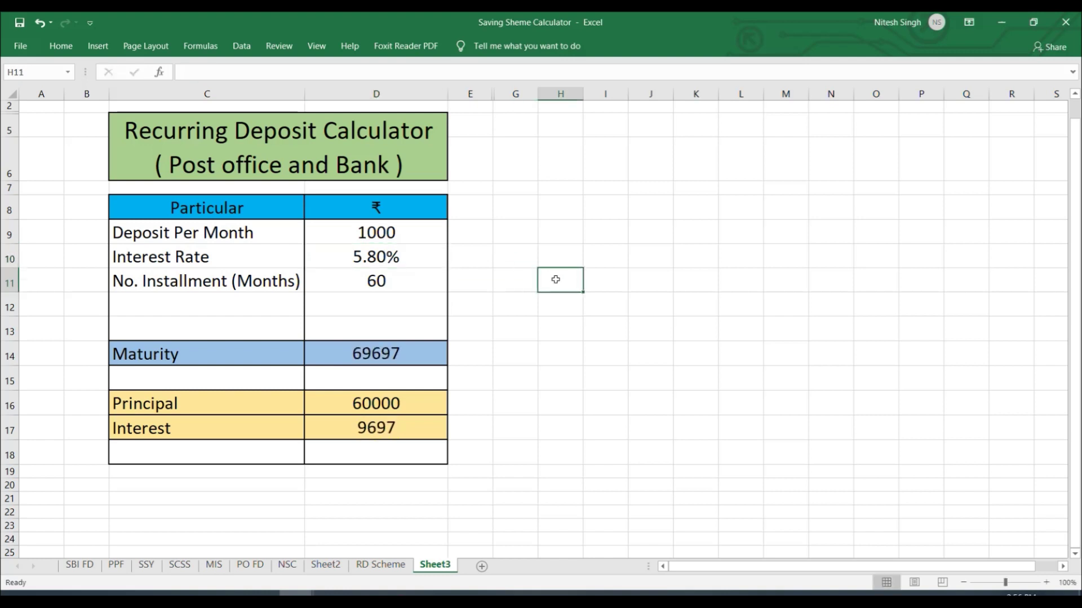
left_click(384, 438)
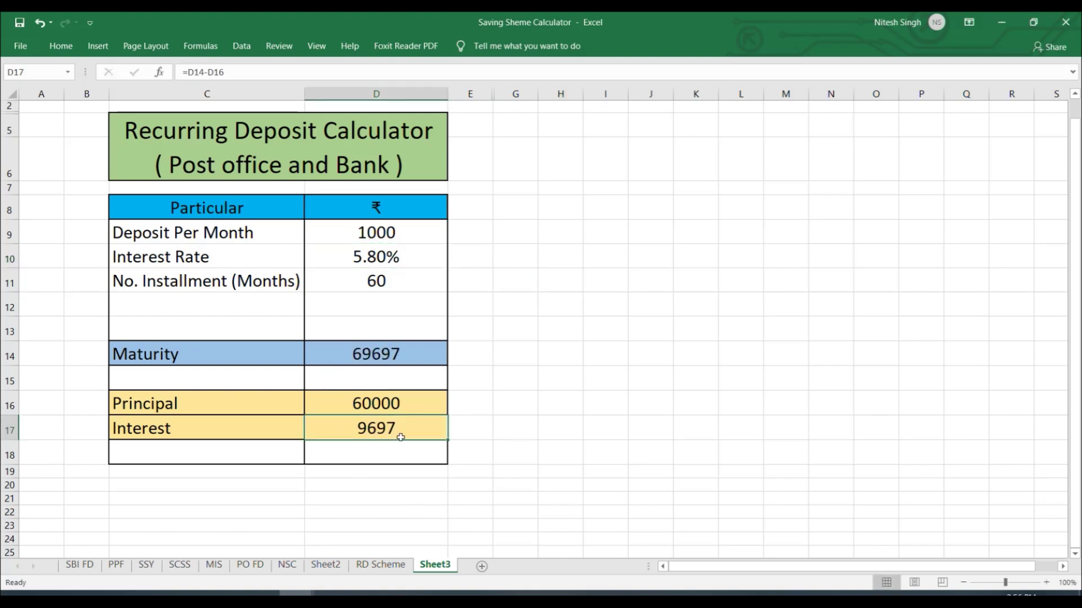
left_click(397, 234)
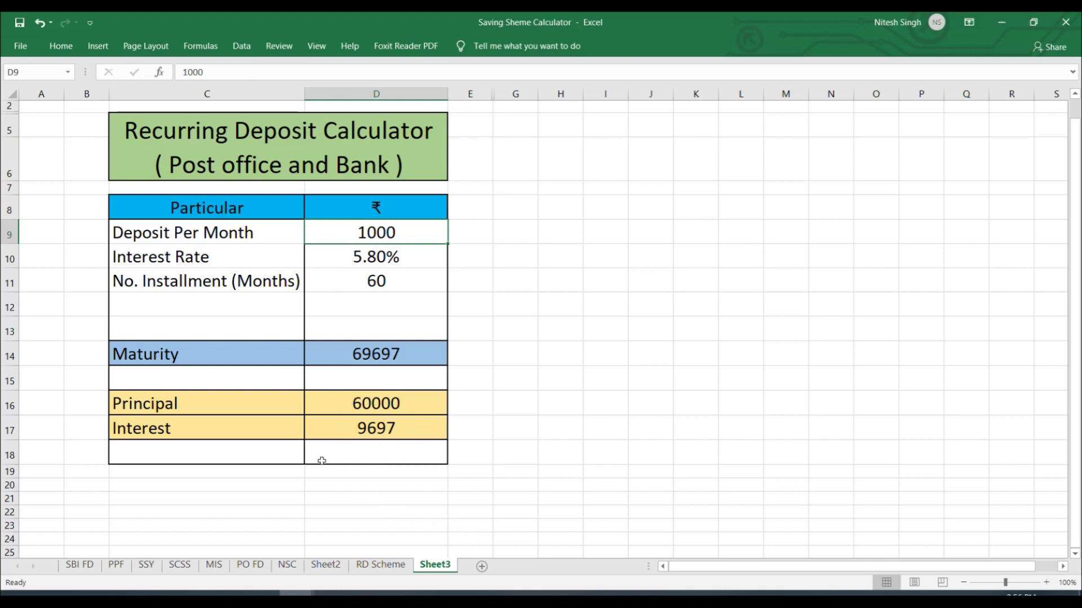
Open the NSC sheet, then compare the previous and current National Saving Certificate rates in the INTEREST RATE APR 2020 workbook
left_click(291, 569)
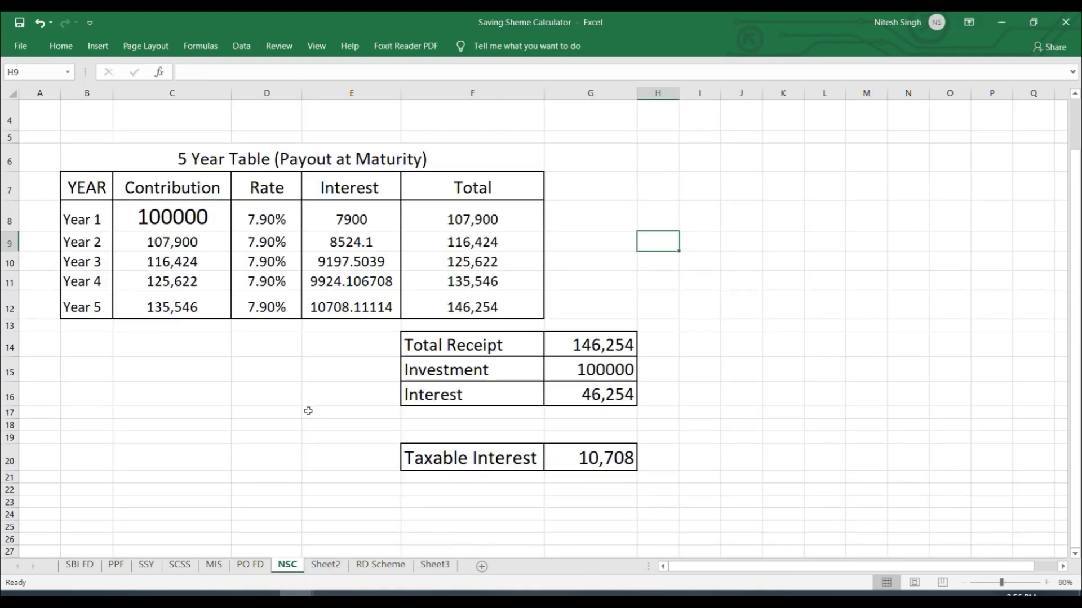
key("alt+Tab")
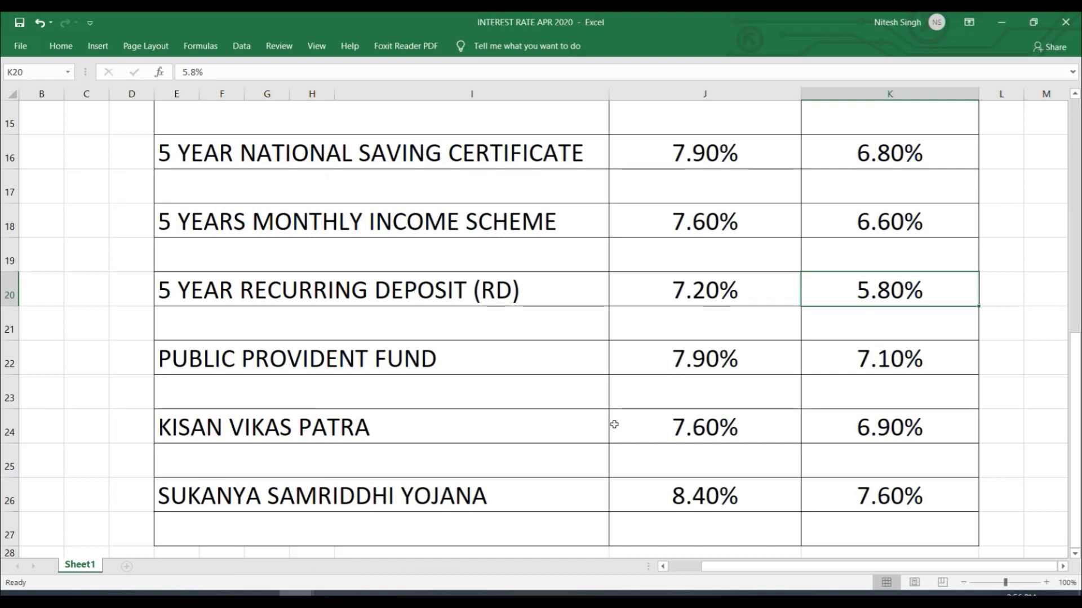
left_click(460, 158)
left_click(723, 151)
left_click(894, 158)
Return to the Saving Sheme Calculator workbook and review the NSC table's Year 1 rate, Interest and Total Receipt
key("alt+Tab")
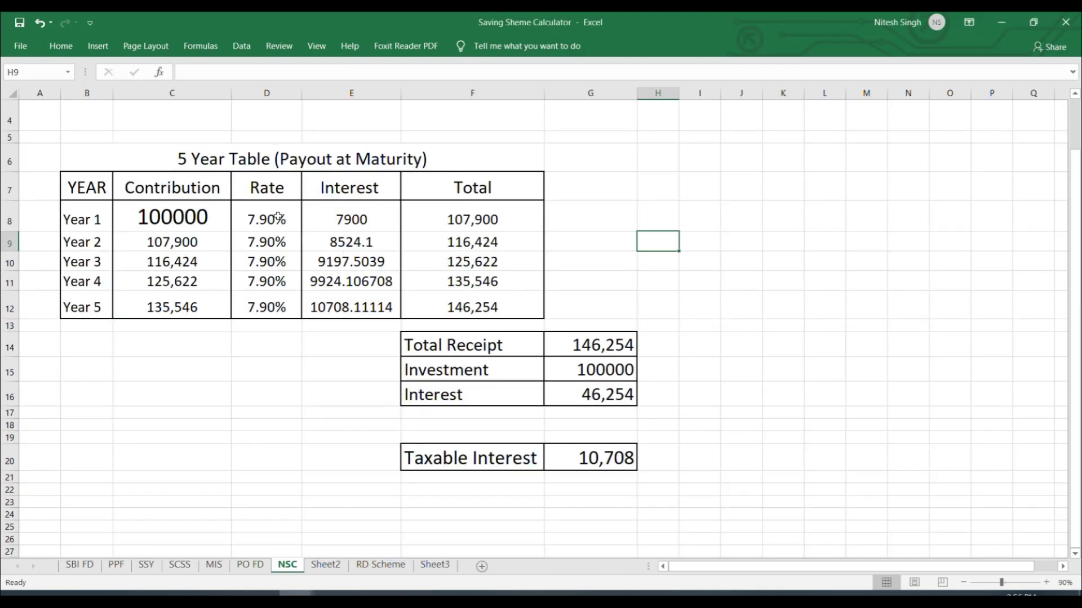
left_click(261, 221)
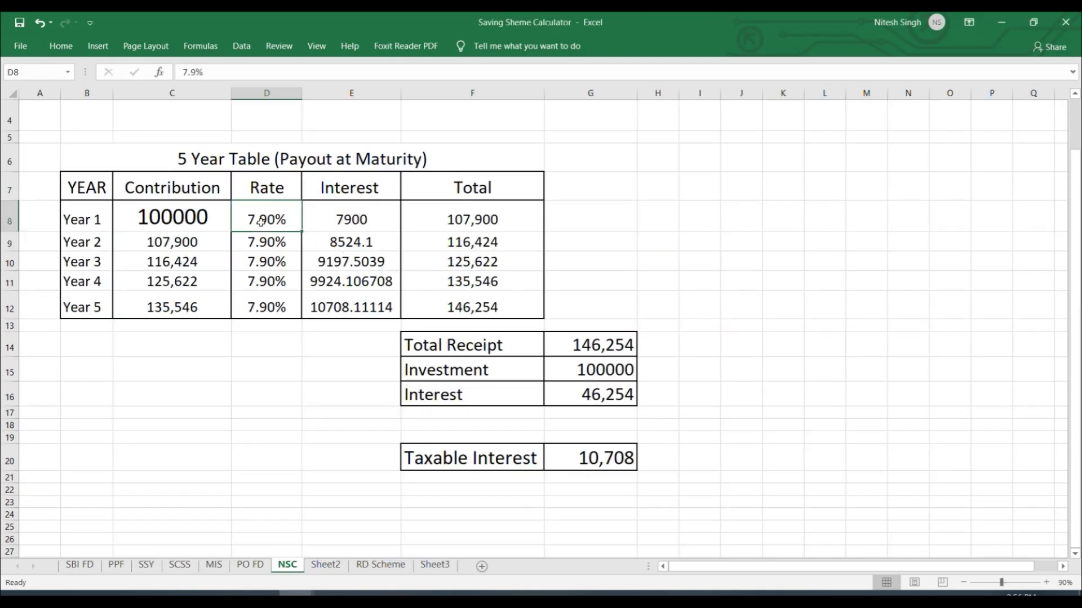
left_click(619, 401)
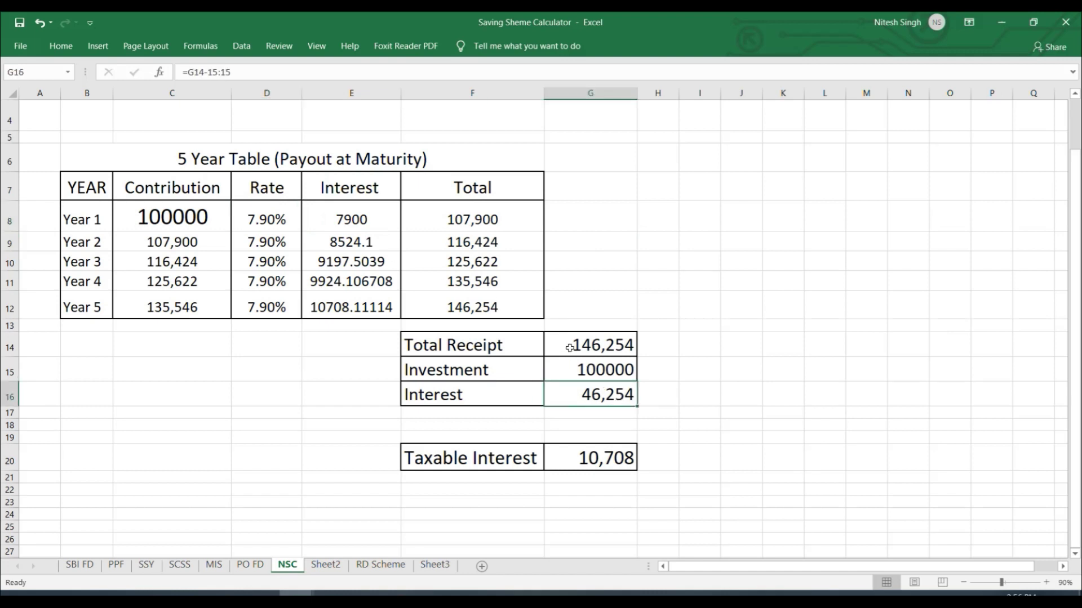
left_click(594, 349)
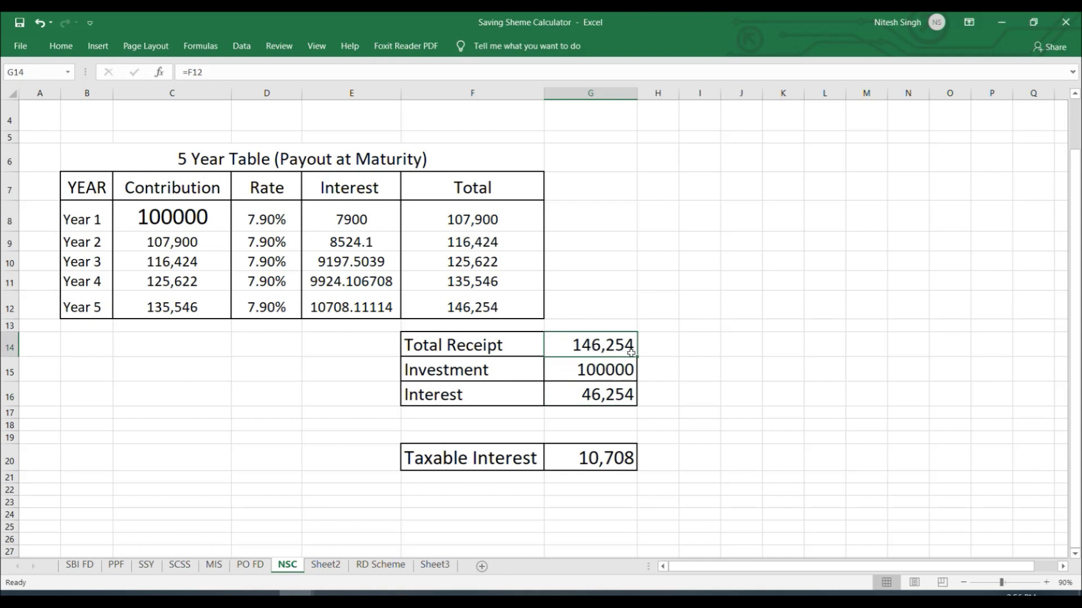
Set the Year 1 rate in the NSC table to 6.8% and fill it down through Year 5
left_click(259, 219)
double_click(251, 219)
key("Delete")
type("6")
key("Right")
key("Delete")
type("8")
key("Tab")
left_click(267, 220)
left_click_drag(302, 231, 302, 316)
left_click(289, 437)
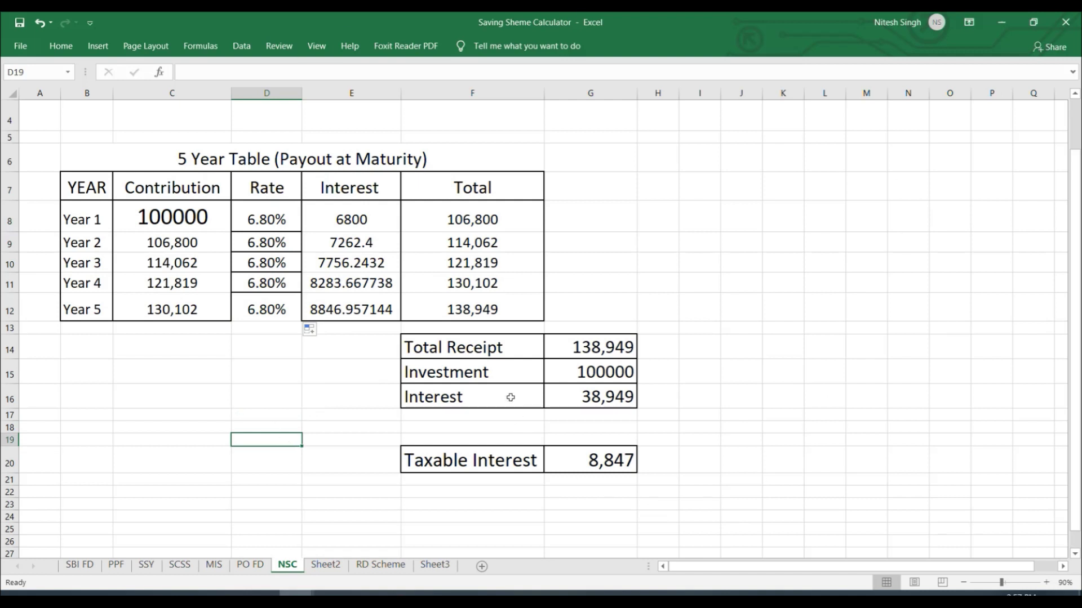
Check the recalculated Total Receipt and Interest on the NSC sheet, then view the Recurring Deposit Calculator on Sheet3
left_click(587, 350)
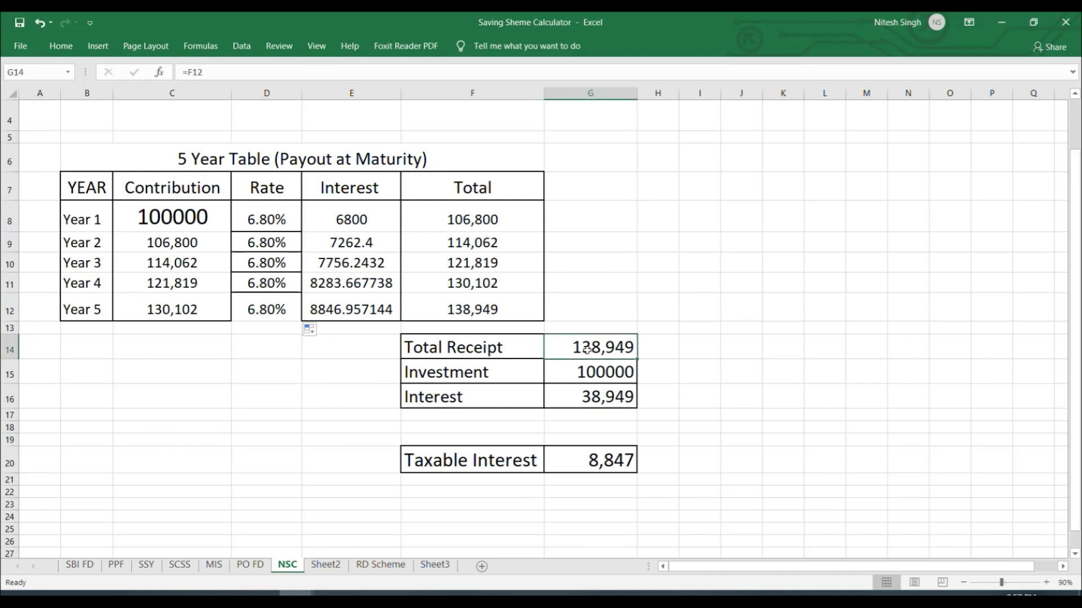
left_click(621, 399)
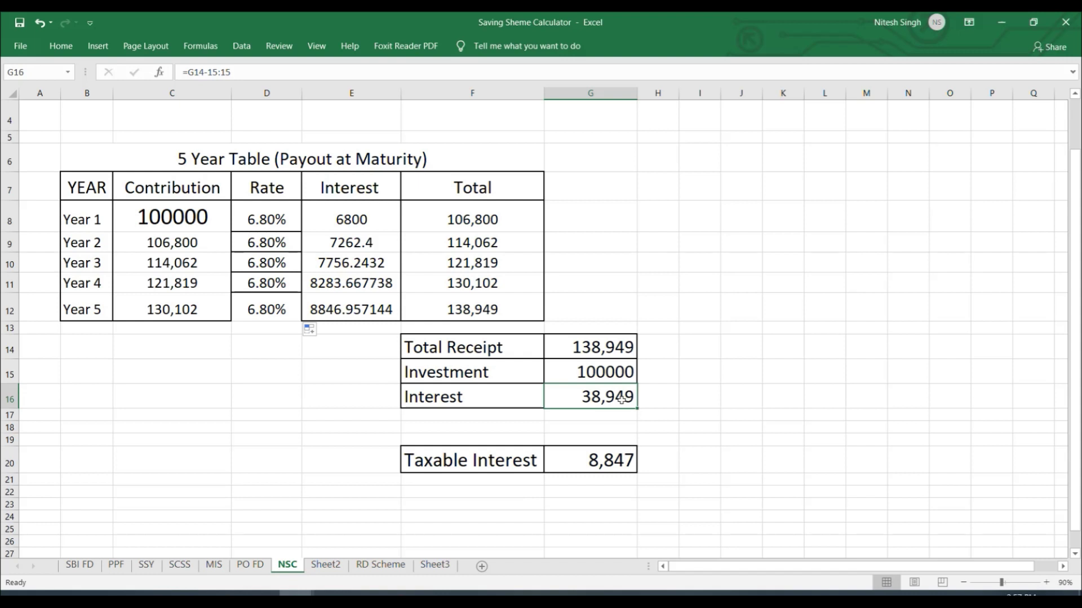
left_click(755, 248)
left_click(435, 565)
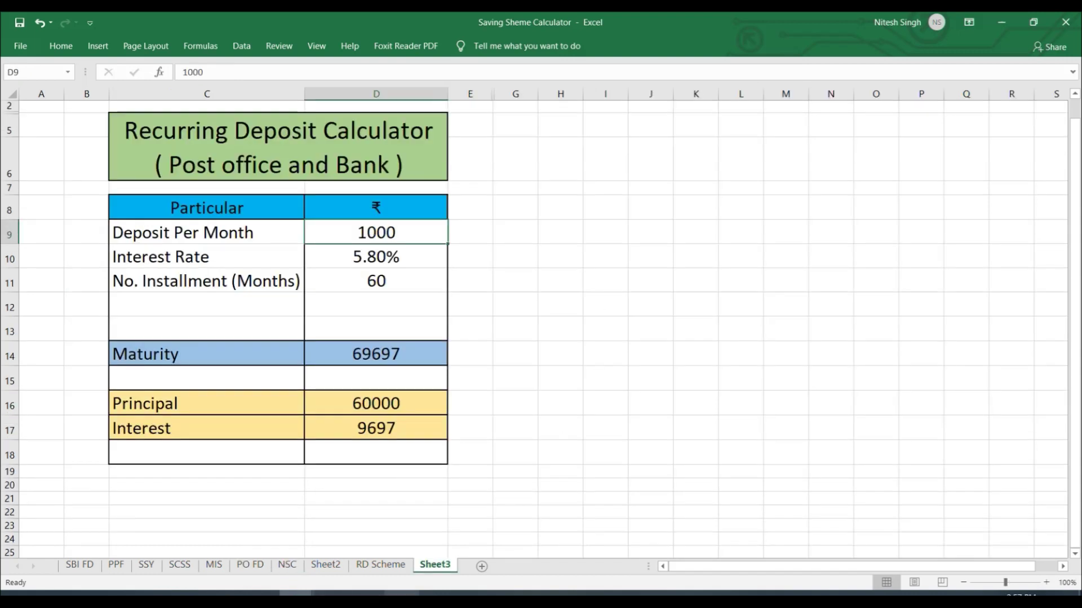
Open the SCSS sheet, set the Interest Rate to 8.6% and check the Quarterly and Maturity amounts
left_click(178, 566)
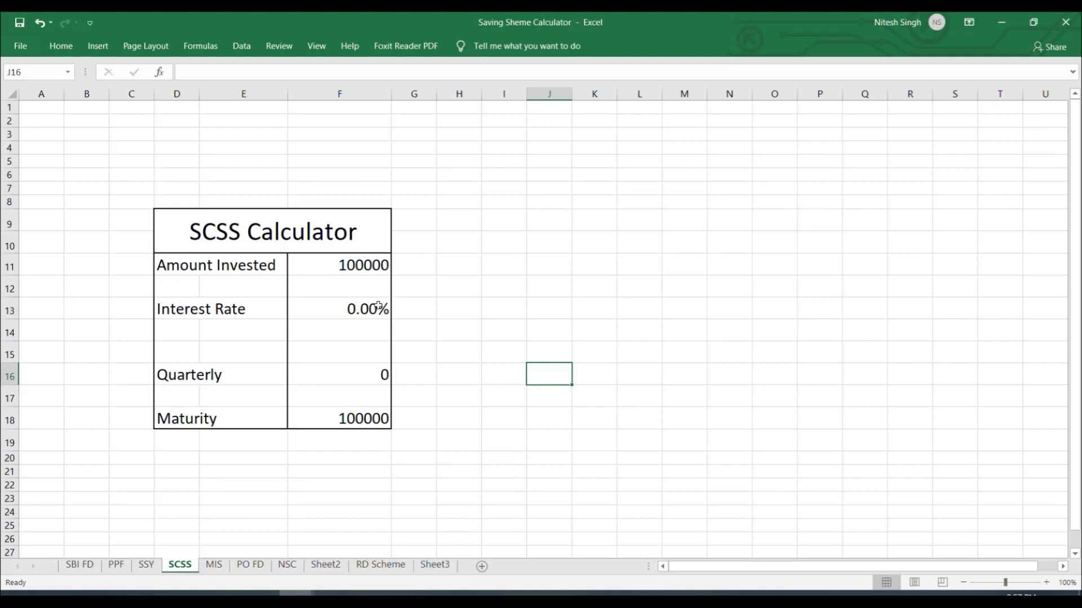
left_click(351, 309)
type("8.6")
key("Tab")
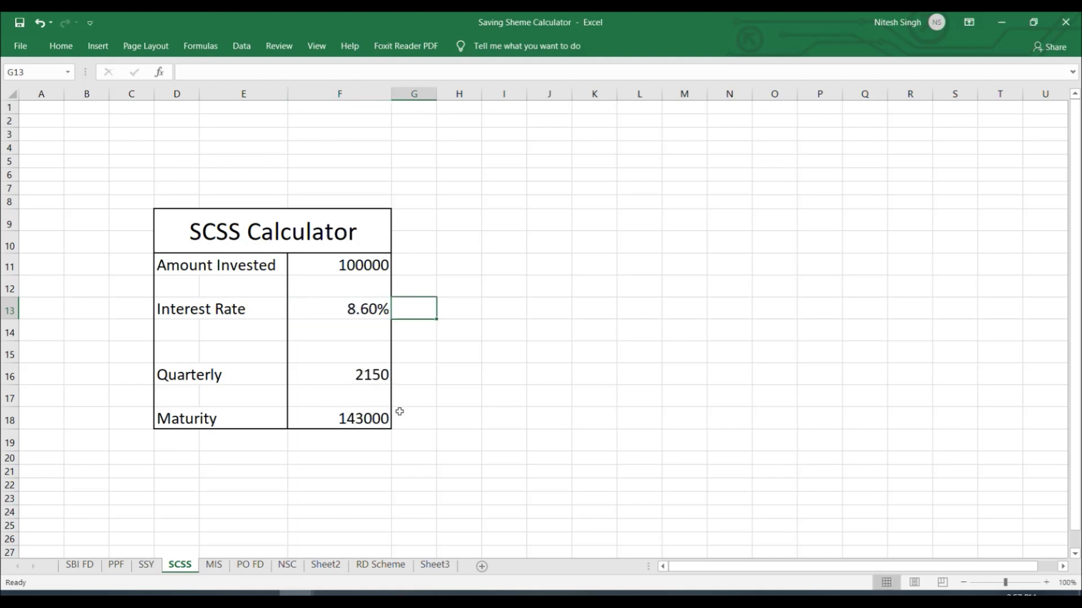
left_click(382, 376)
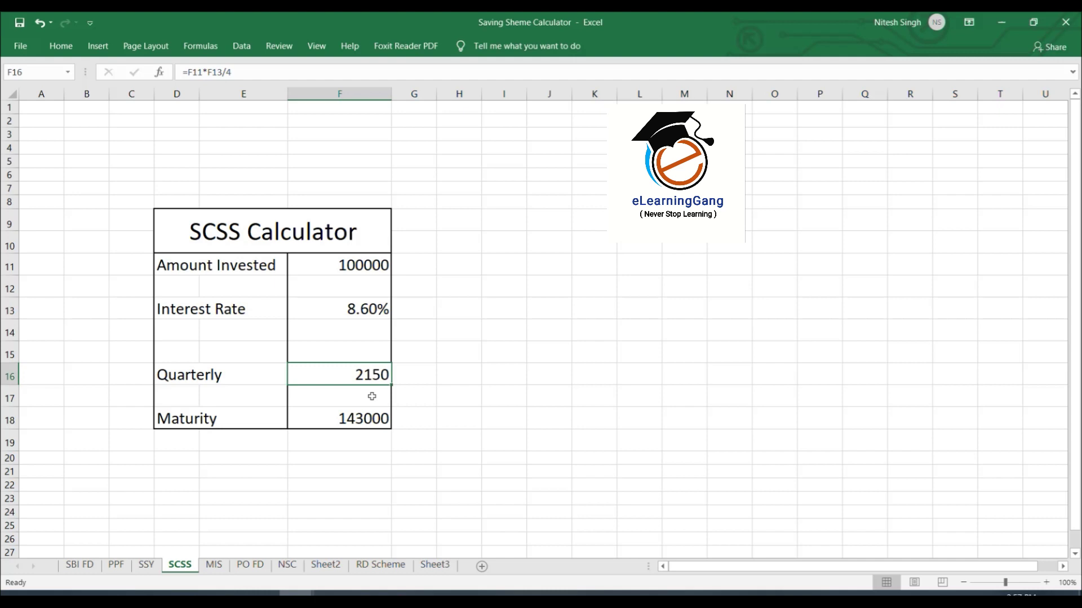
left_click(371, 421)
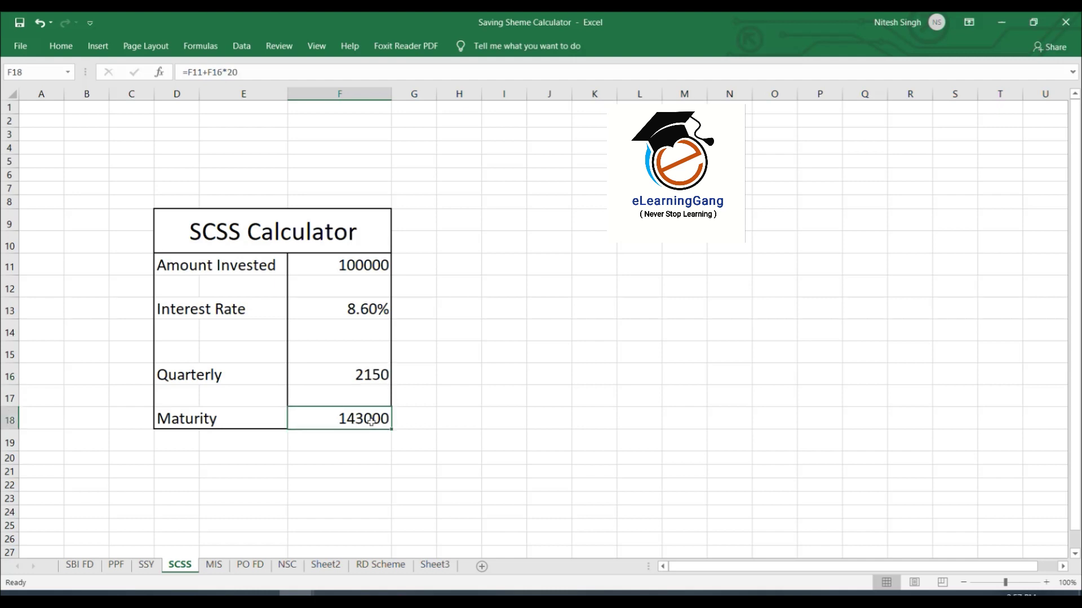
Switch to the INTEREST RATE APR 2020 workbook and look up the current 5 Year Senior Citizen Saving Scheme rate
left_click(367, 309)
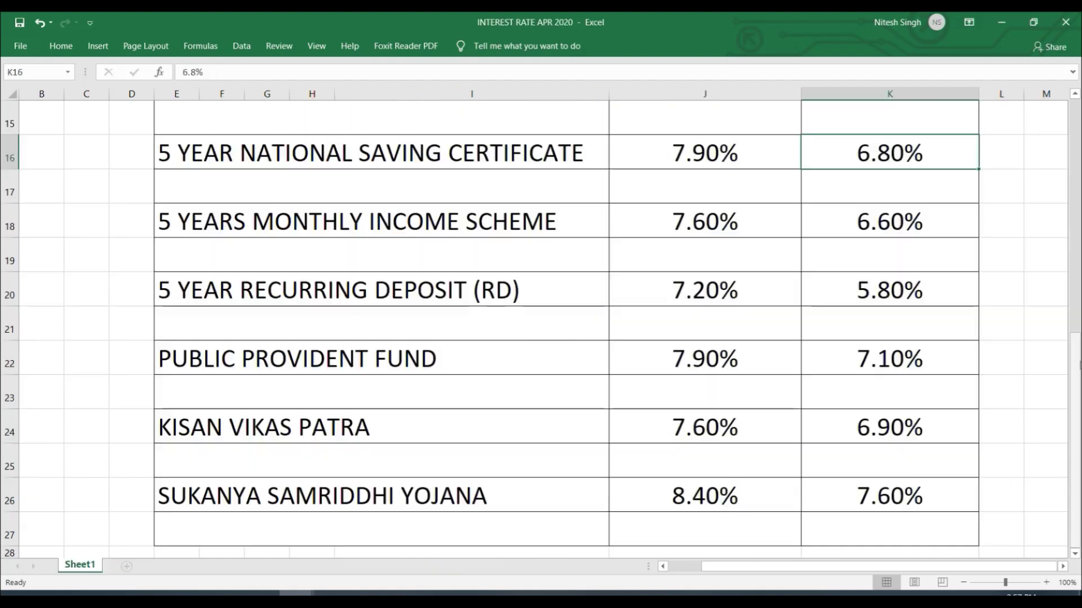
left_click_drag(1073, 364, 1073, 307)
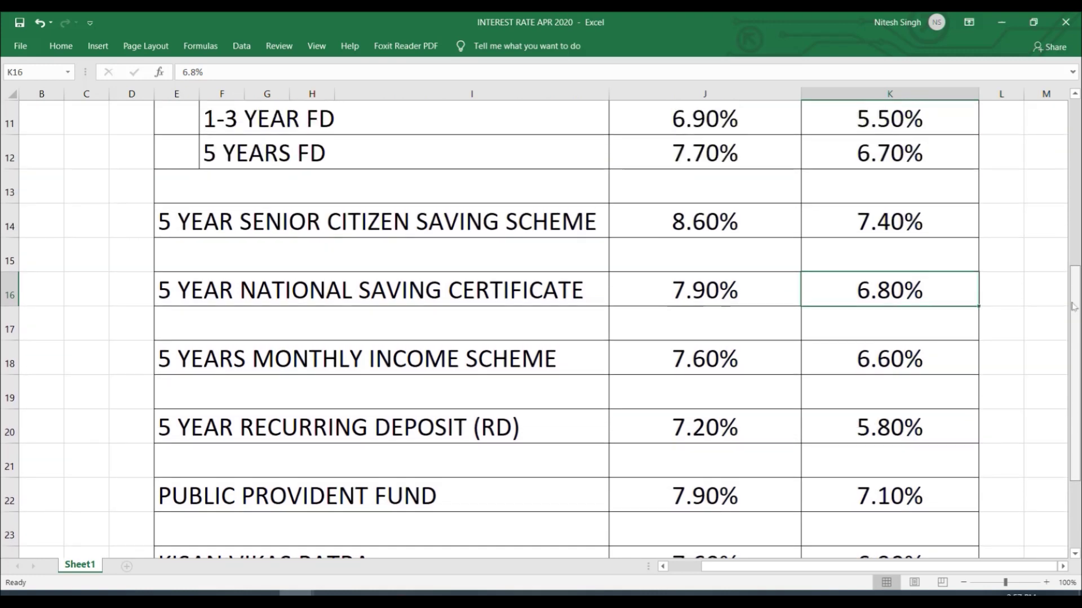
key("Up")
key("Up")
Switch back to the Saving Sheme Calculator workbook, set the SCSS Interest Rate to 7.4% and check the Quarterly and Maturity amounts
key("alt+Tab")
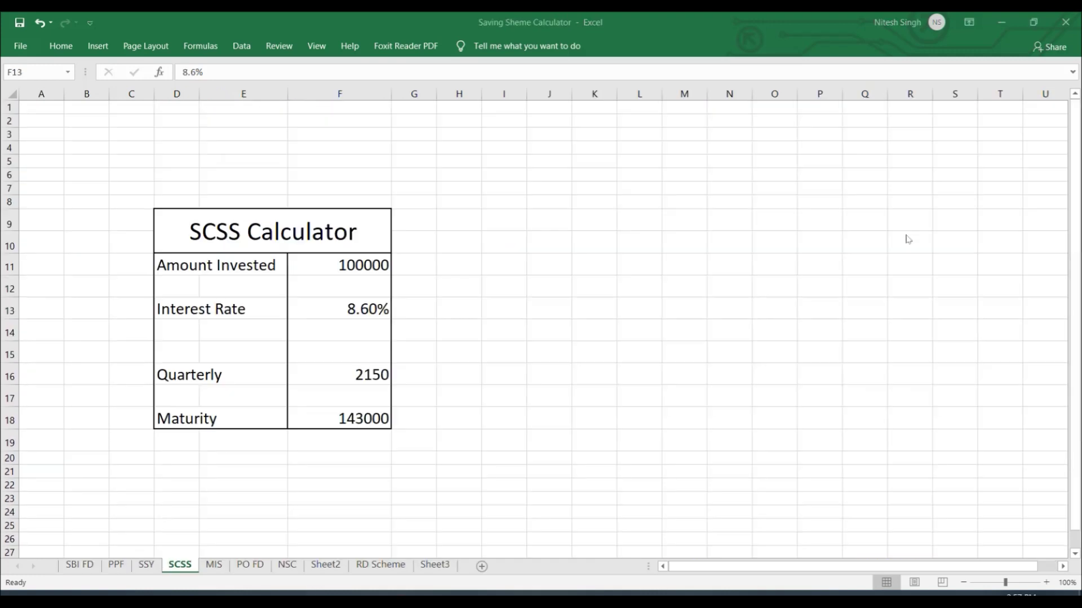
type("7.4")
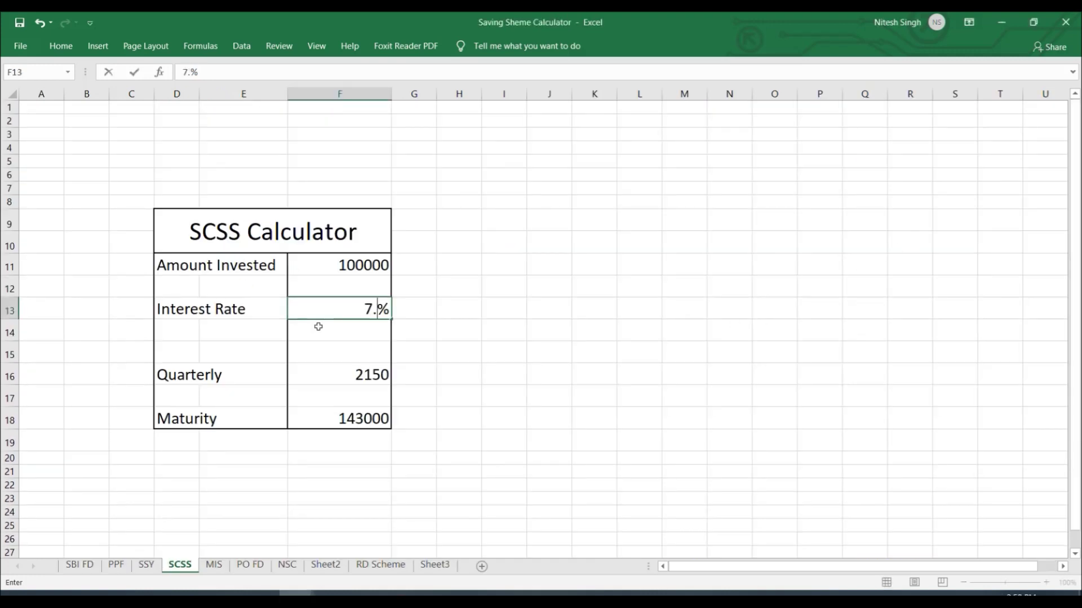
key("Tab")
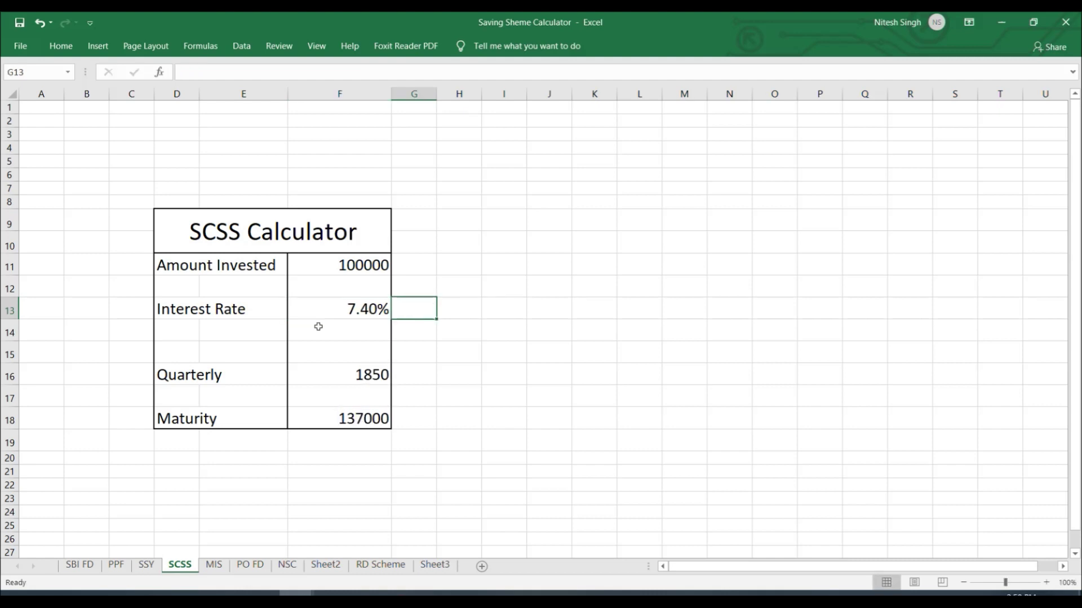
left_click(377, 377)
left_click(382, 424)
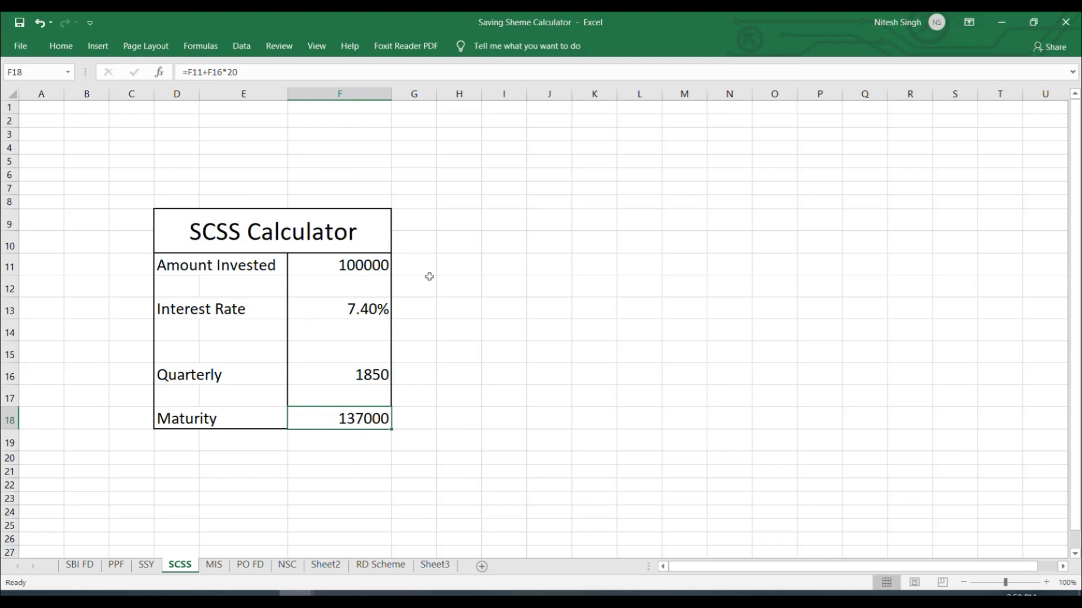
left_click_drag(415, 239, 423, 327)
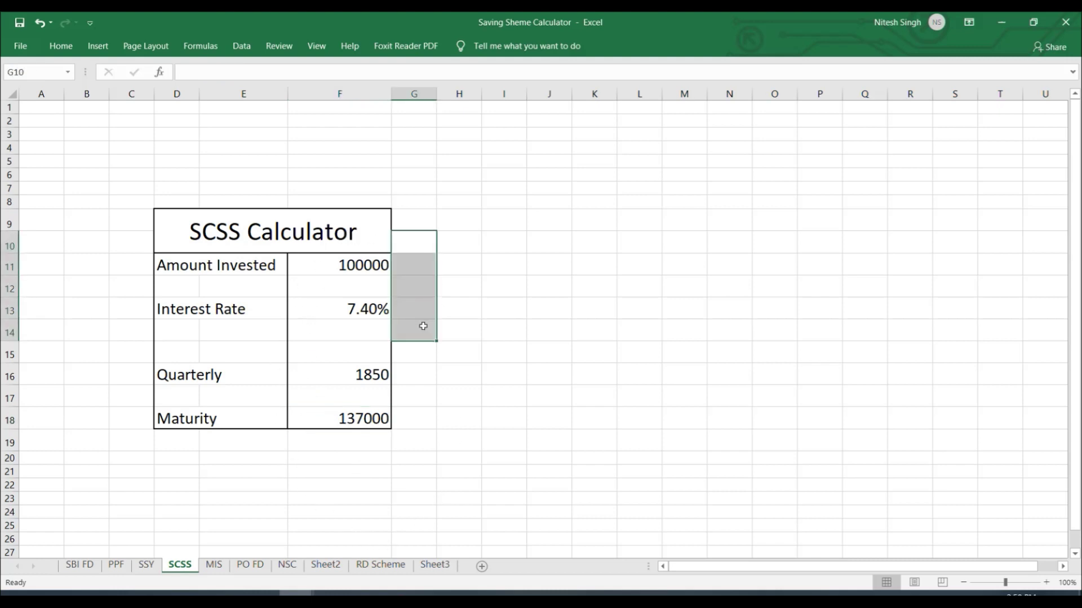
left_click(470, 393)
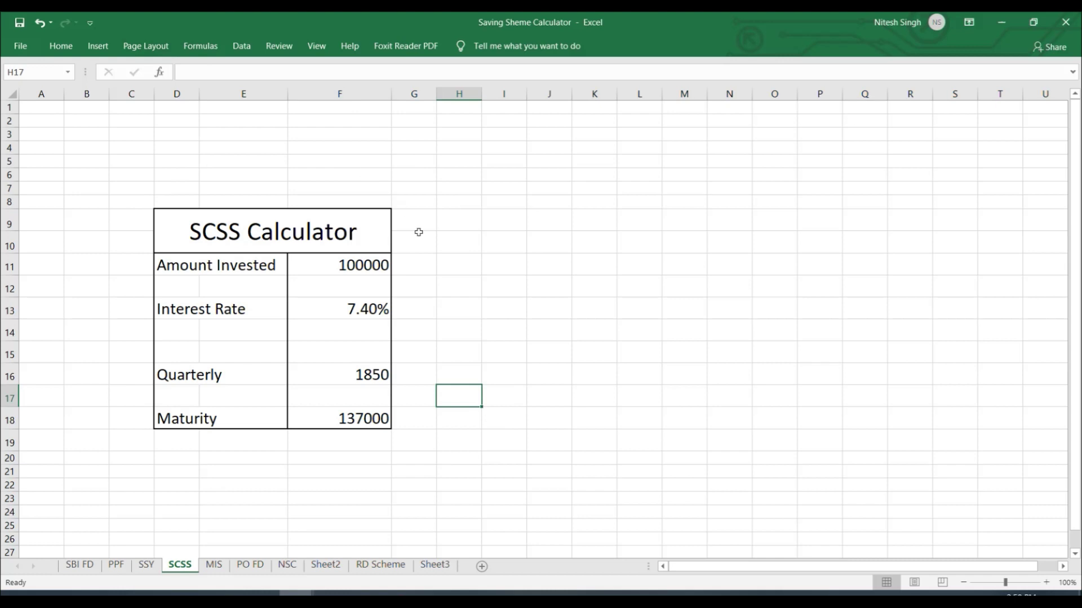
Open the PPF sheet and check the yearly contribution, the rate and the 15-year maturity amount
left_click(116, 565)
left_click(230, 180)
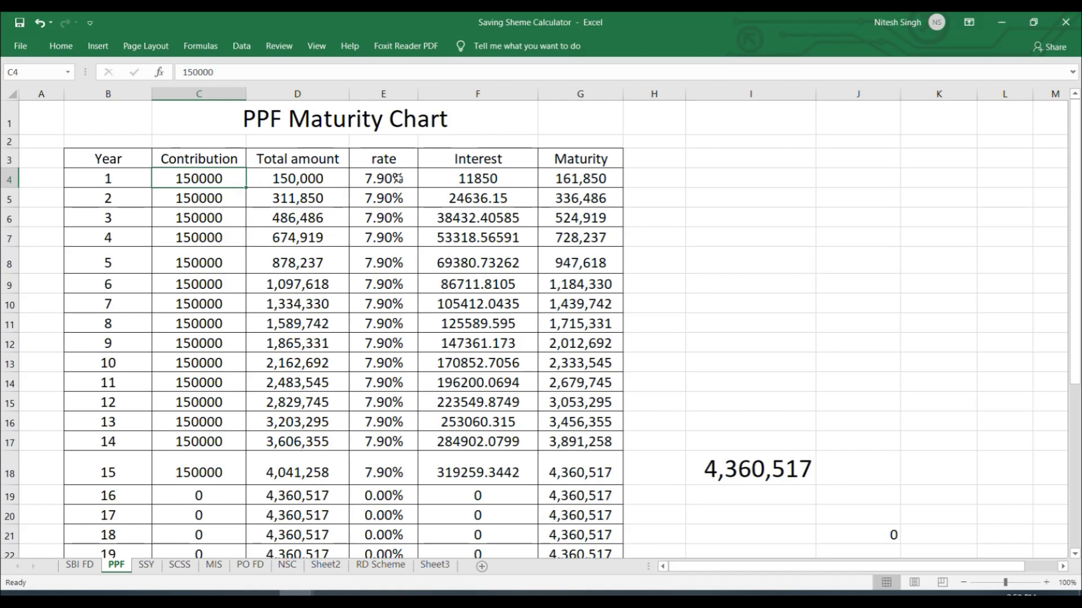
left_click(397, 178)
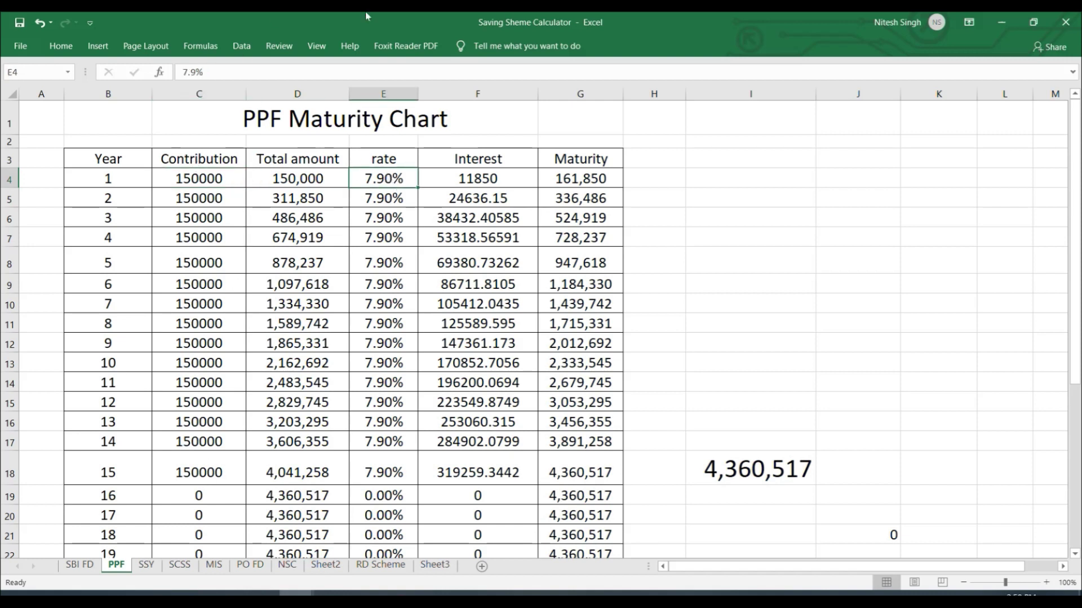
left_click(720, 476)
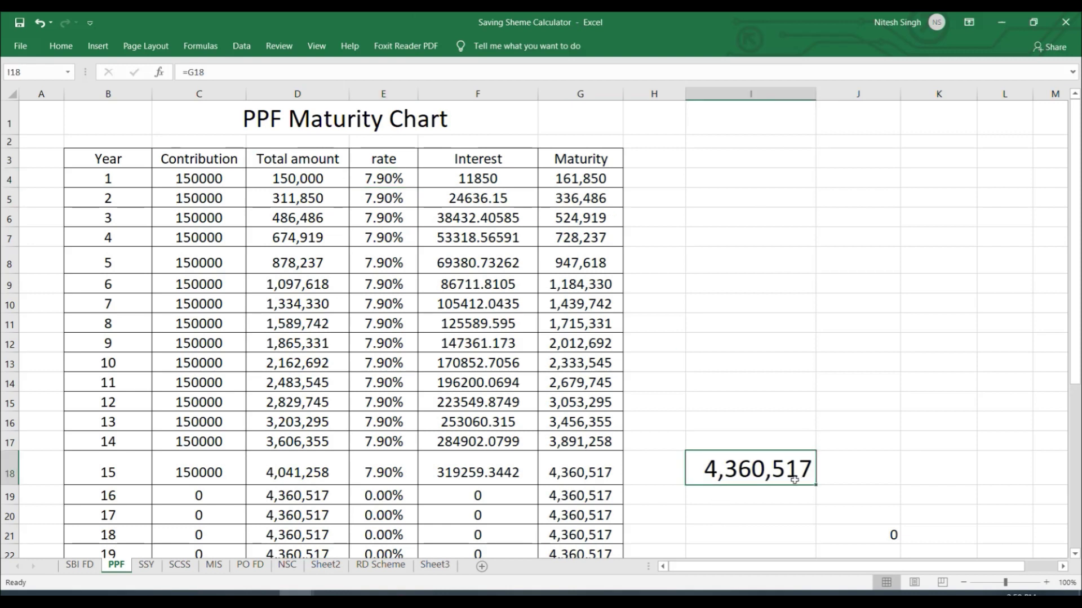
left_click(383, 180)
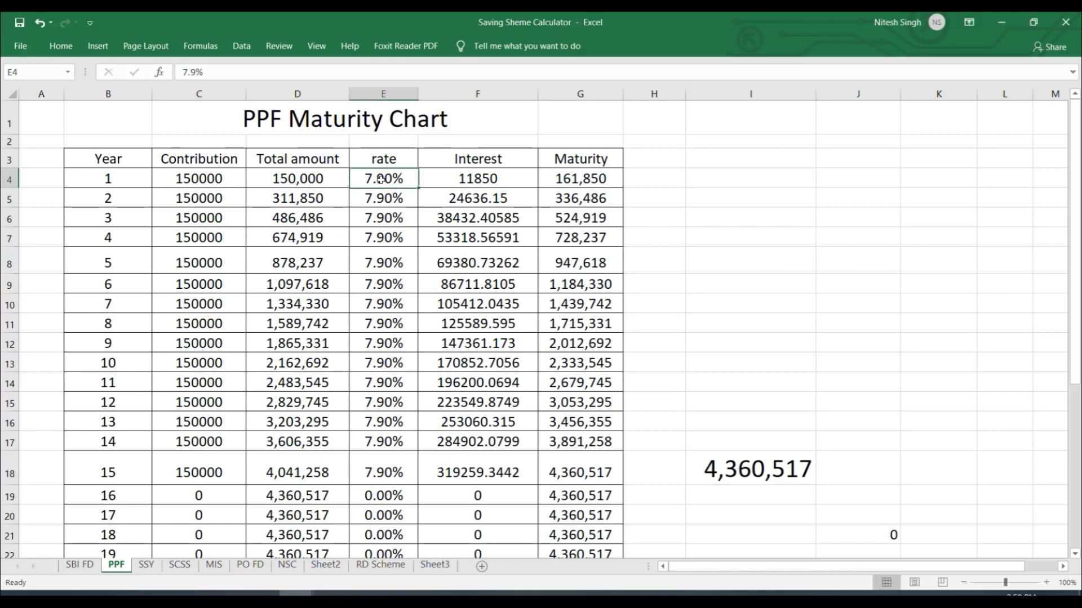
Switch to the INTEREST RATE APR 2020 workbook and look up the current Public Provident Fund rate
key("alt+Tab")
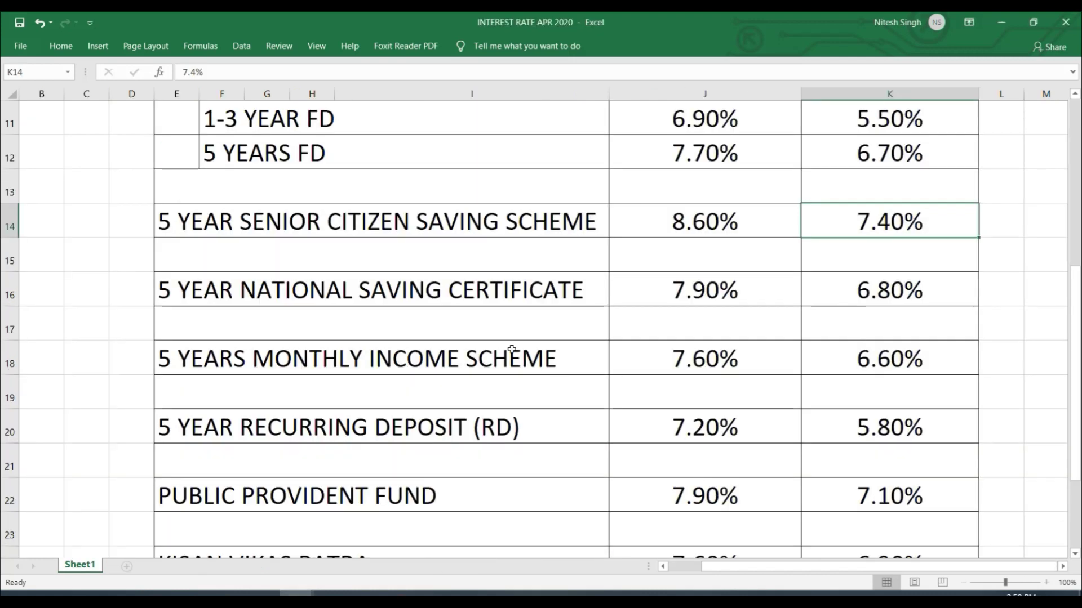
left_click_drag(1076, 360, 1076, 394)
left_click(937, 418)
Switch back to the Saving Sheme Calculator workbook and set the PPF rate to 7.10% for years 1 to 15
key("alt+Tab")
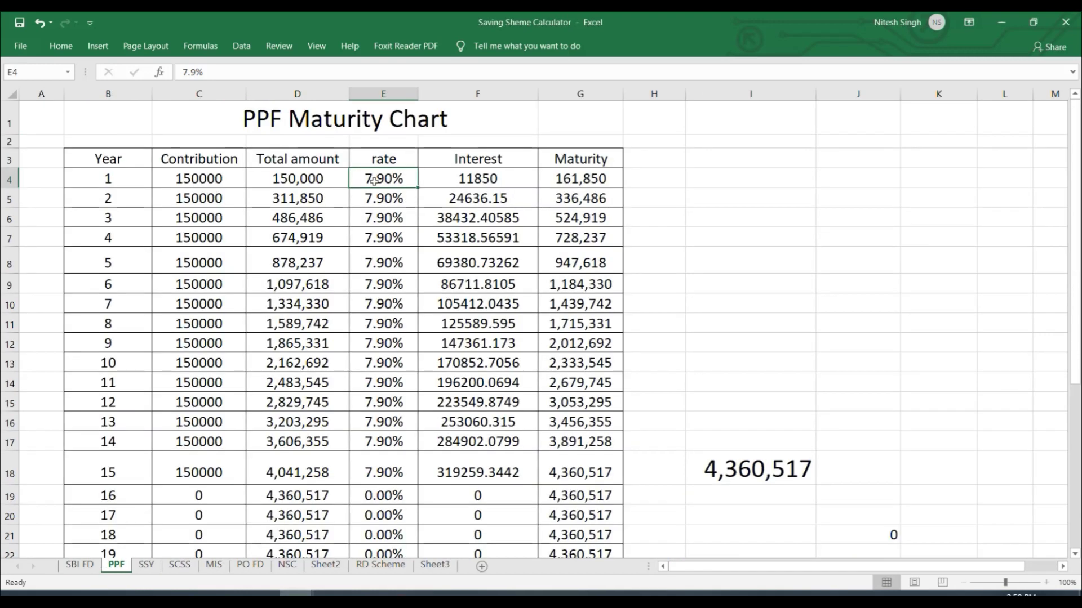
type("7.10")
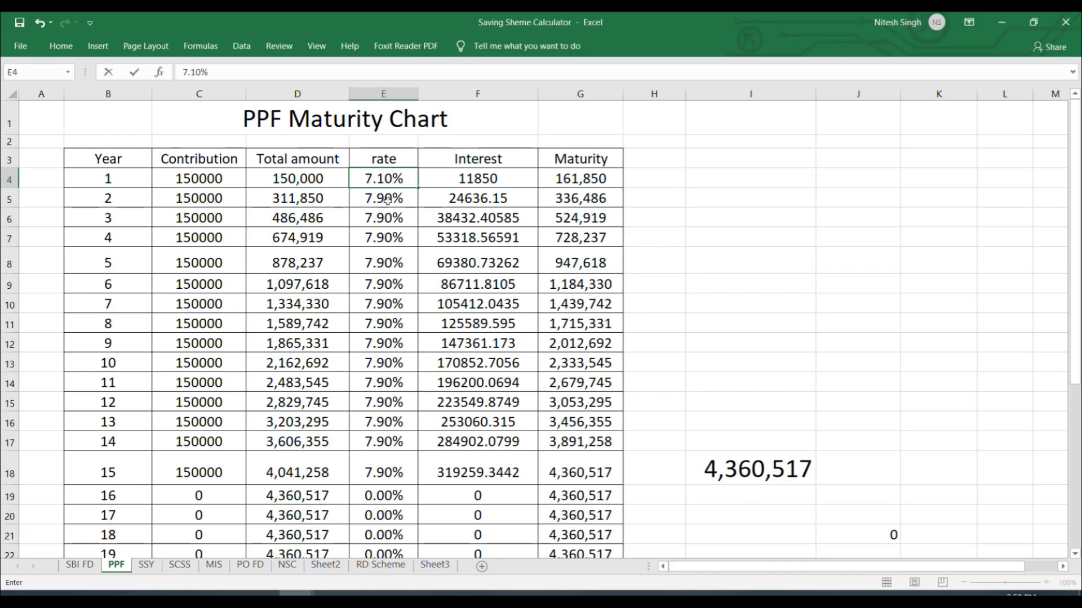
key("Return")
left_click(407, 177)
left_click_drag(418, 189, 406, 481)
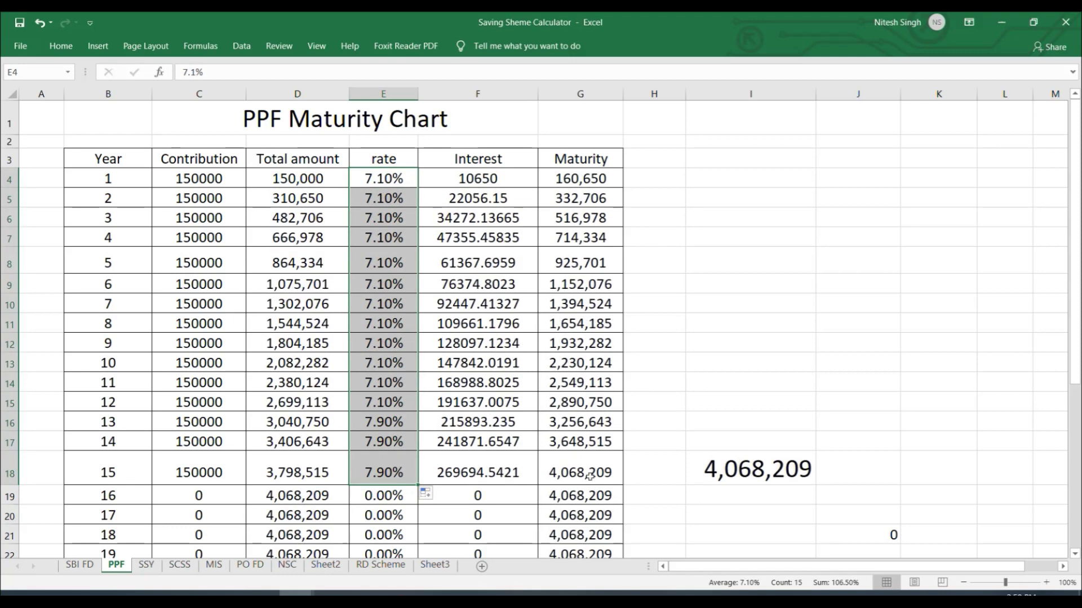
left_click(913, 342)
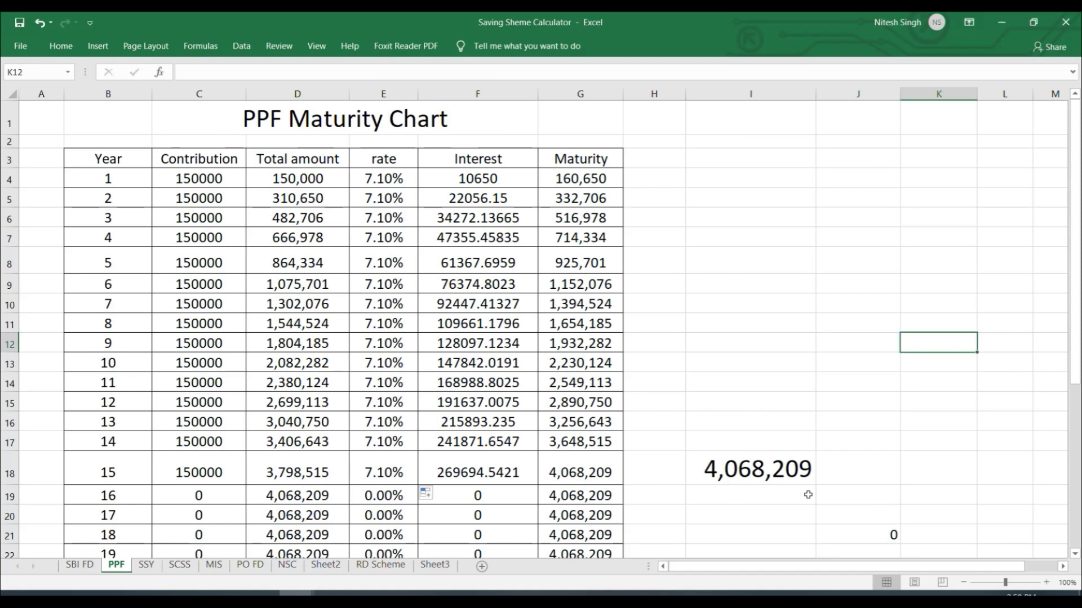
Open the SSY sheet, then look up the current Sukanya Samriddhi Yojana rate in the INTEREST RATE APR 2020 workbook
left_click(146, 565)
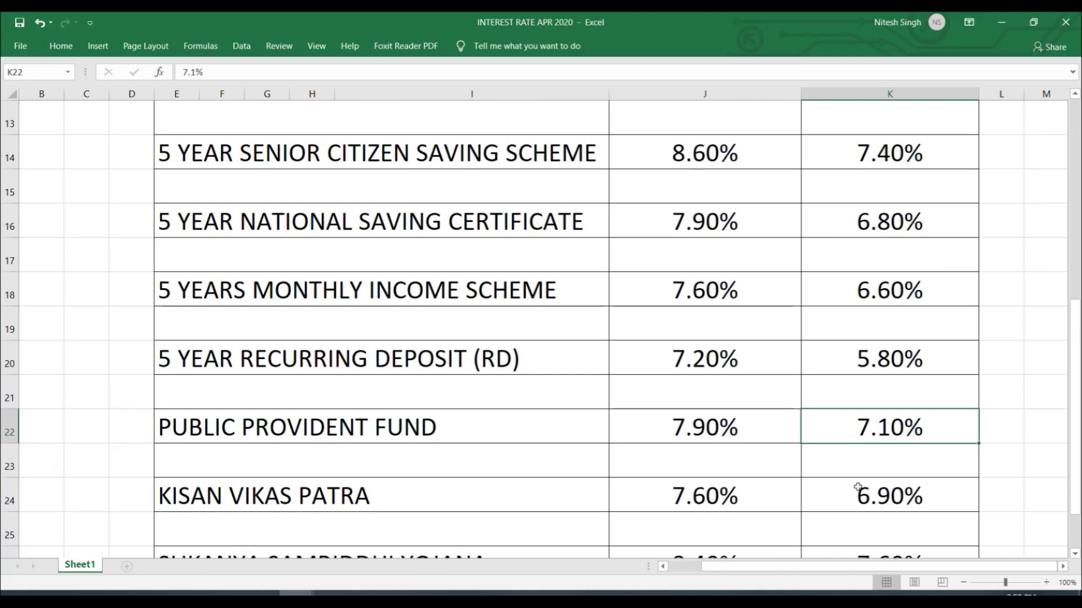
left_click_drag(1080, 341, 1080, 361)
key("Down")
key("Down")
key("Down")
key("Down")
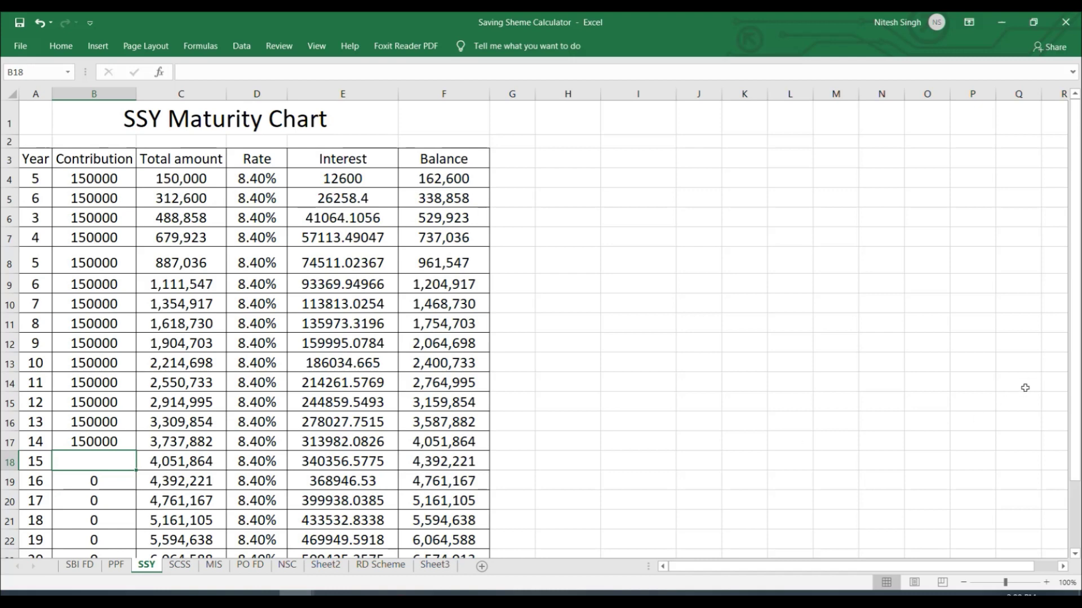
Review the SSY Maturity Chart in the Saving Sheme Calculator workbook and set its Rate to 7.60% for every year through year 21
left_click_drag(1074, 285, 1074, 349)
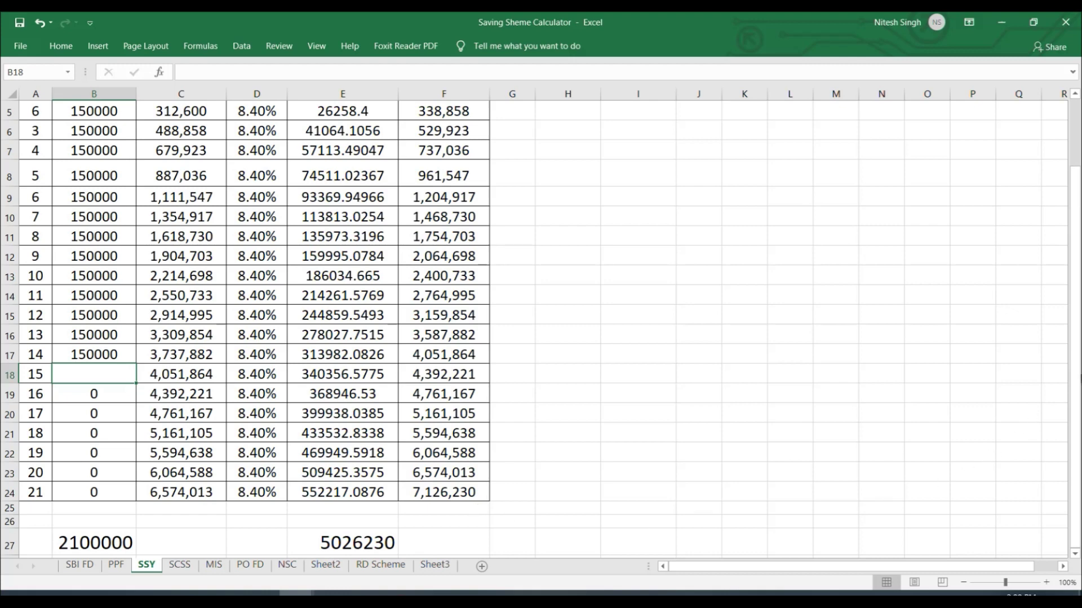
left_click_drag(1074, 344, 1074, 277)
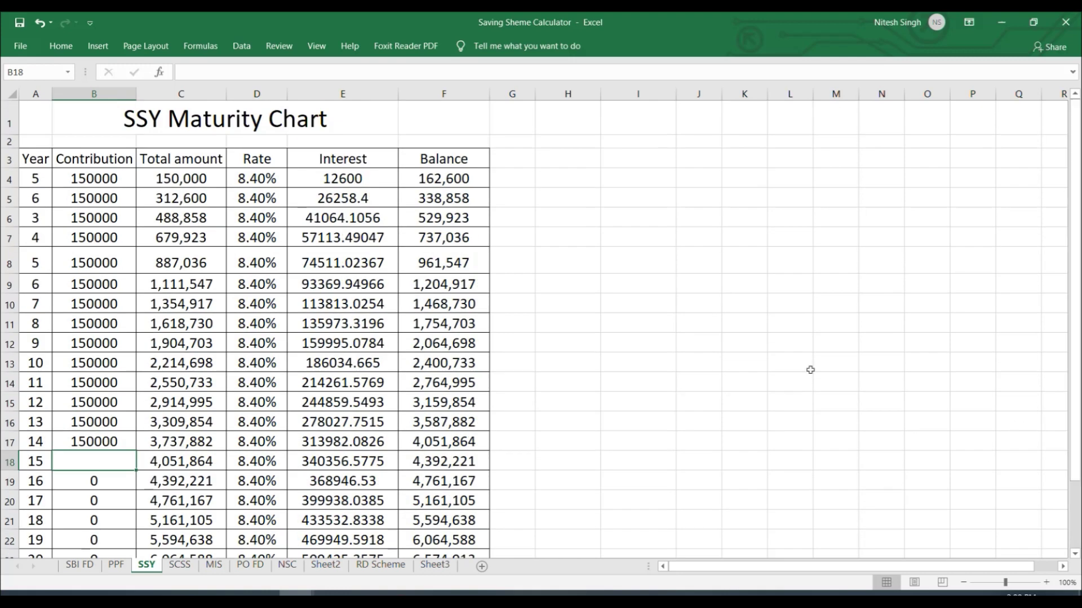
left_click(245, 178)
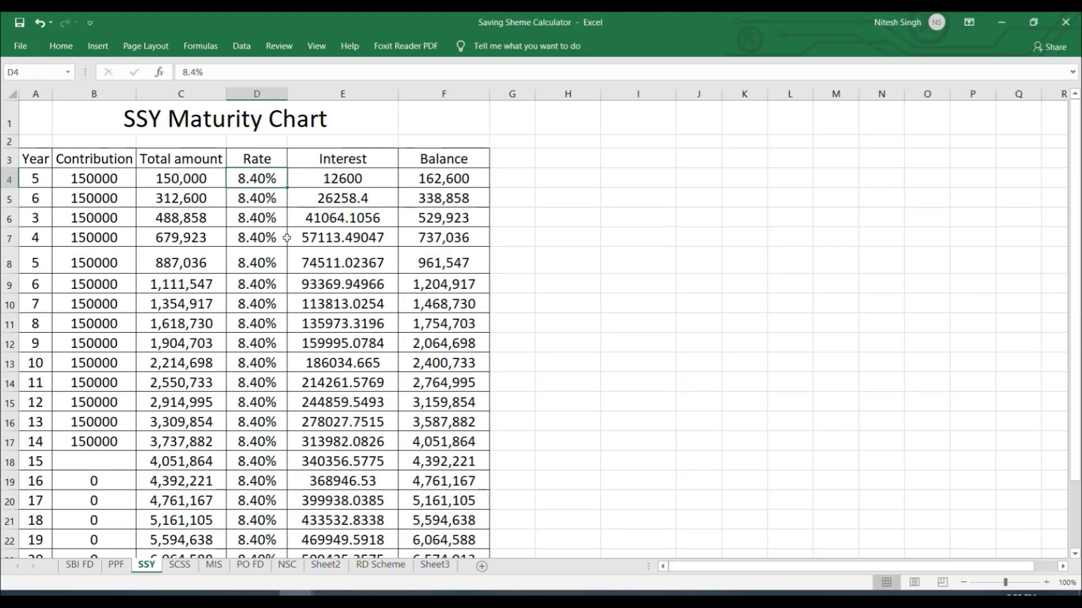
type("7.60")
key("Return")
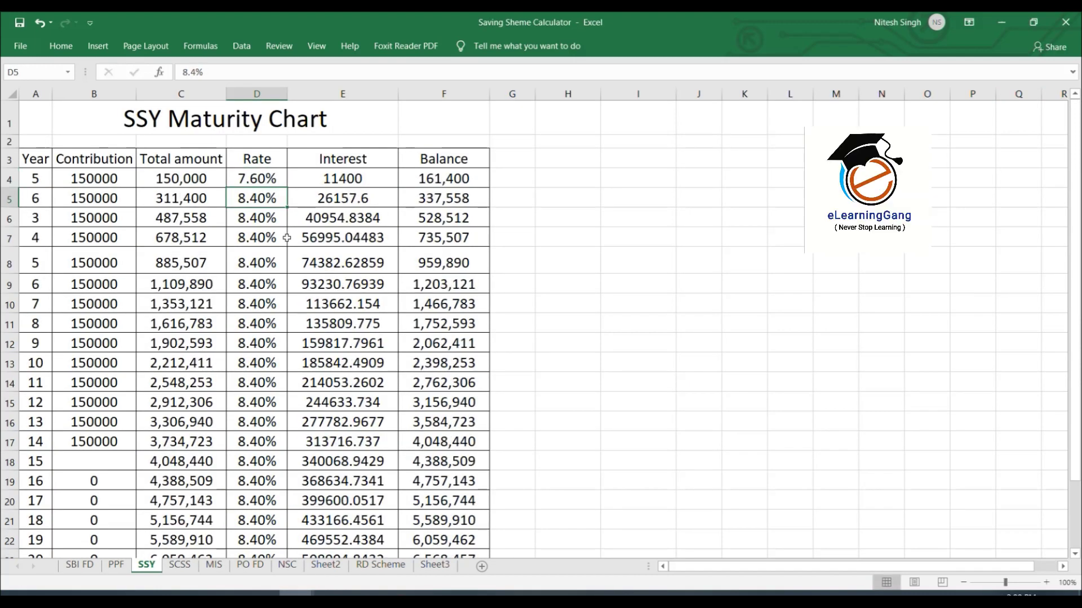
left_click(269, 181)
left_click_drag(283, 187, 264, 550)
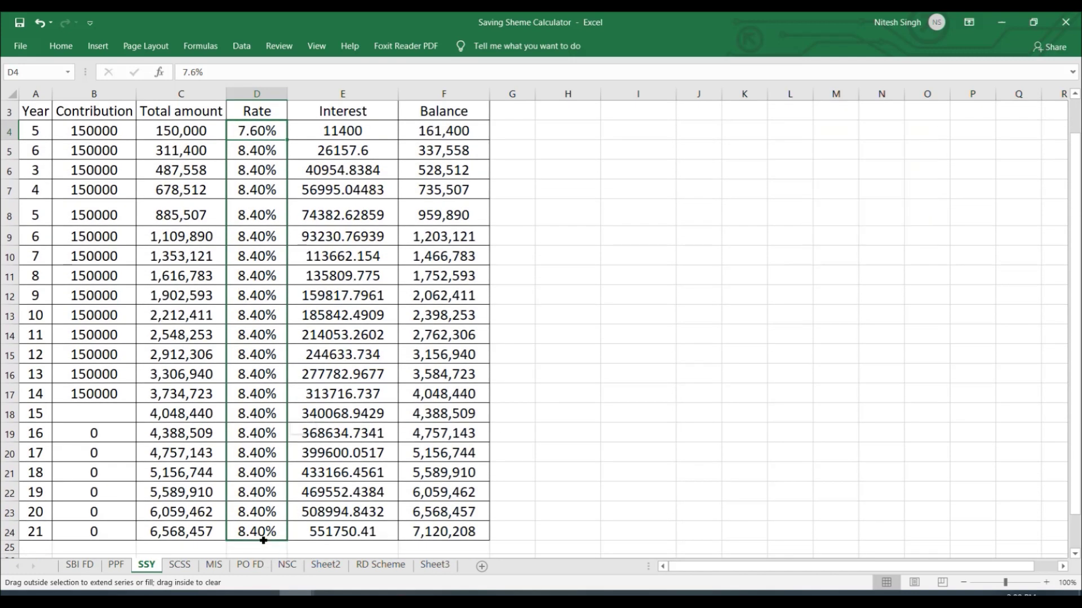
Check the recalculated year 21 Balance and the total interest below the SSY Maturity Chart
left_click_drag(1074, 272, 1073, 307)
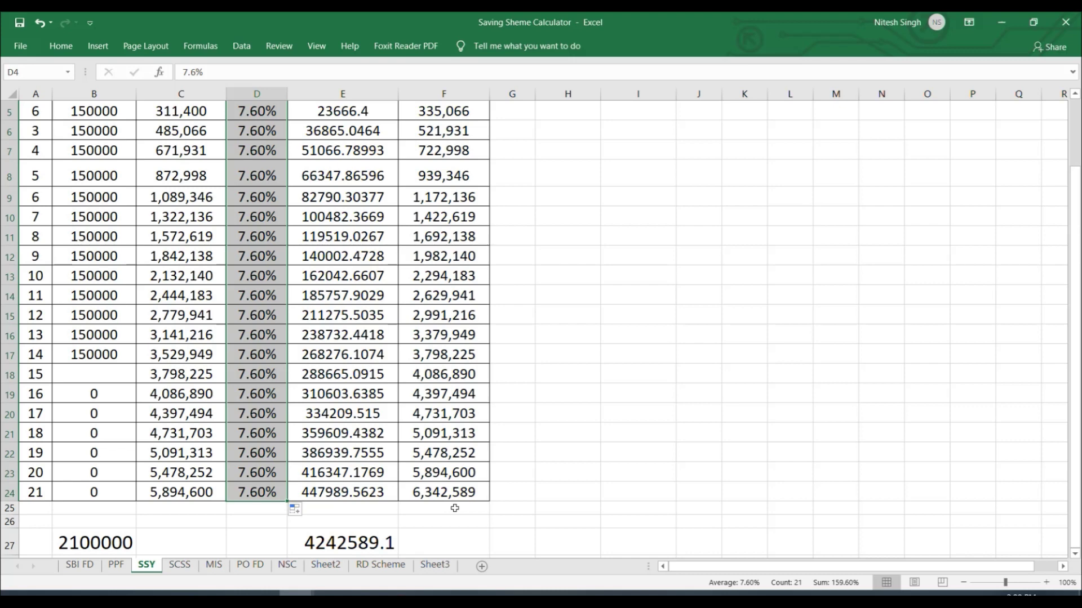
scroll(1077, 456, "up", 2)
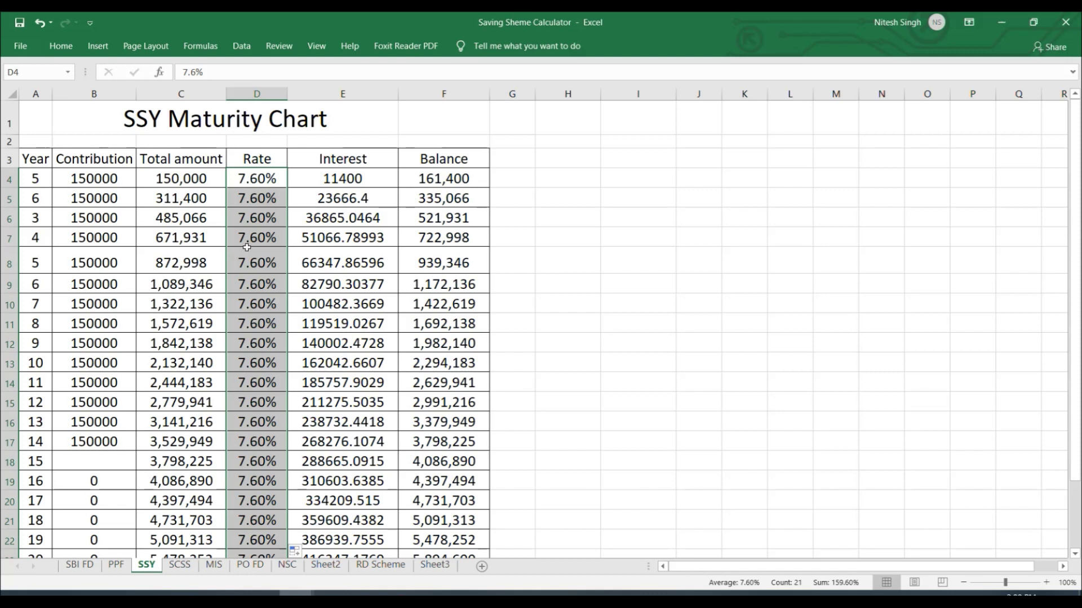
left_click(637, 239)
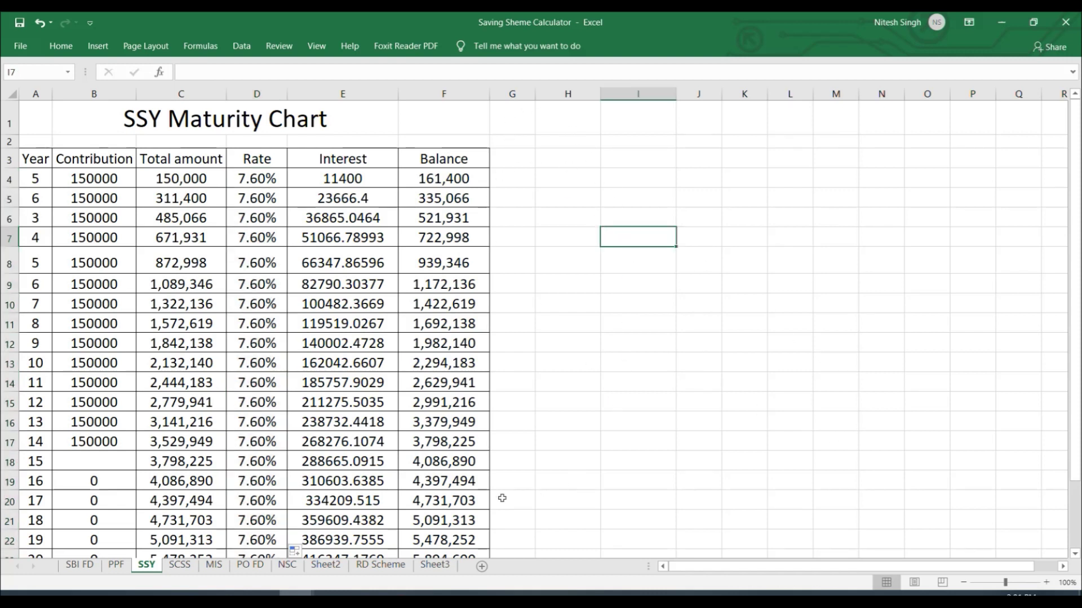
Open the MIS sheet and check the year 1 Contribution, Rate and Monthly payout
left_click(215, 566)
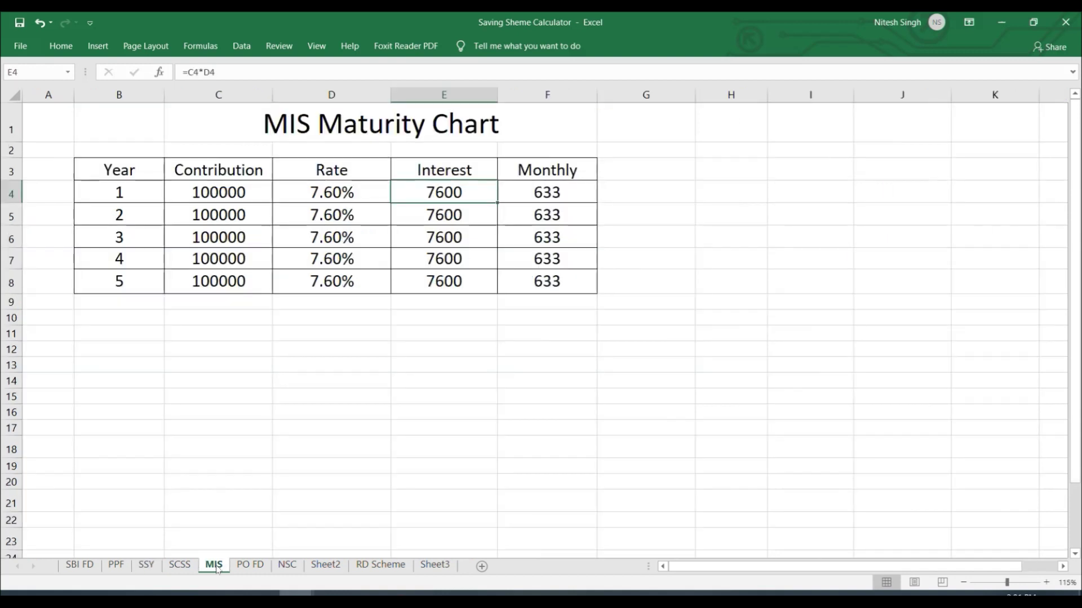
left_click(226, 195)
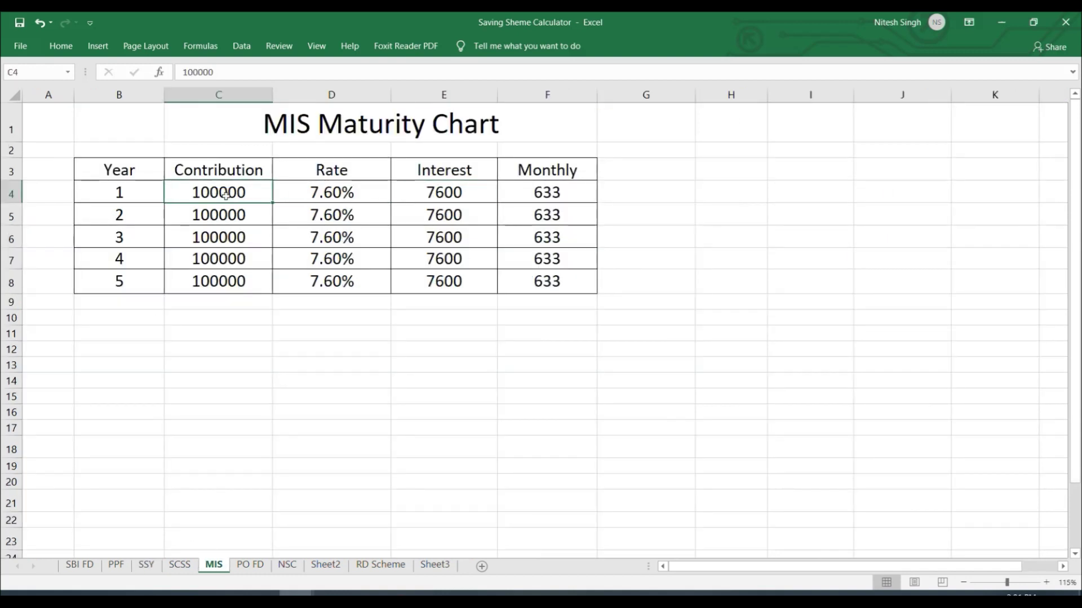
left_click(349, 195)
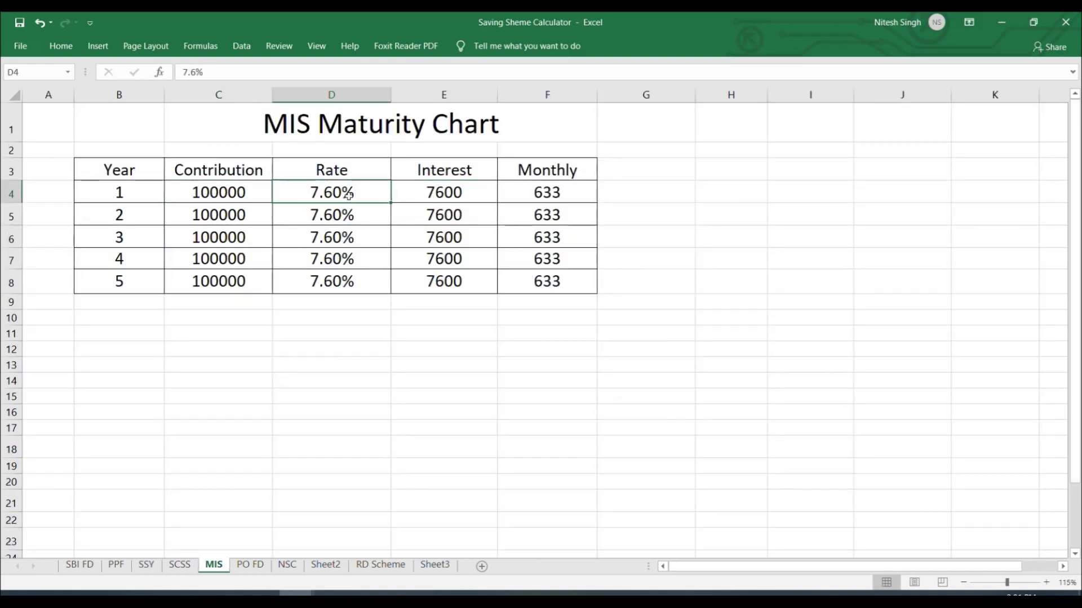
left_click(557, 192)
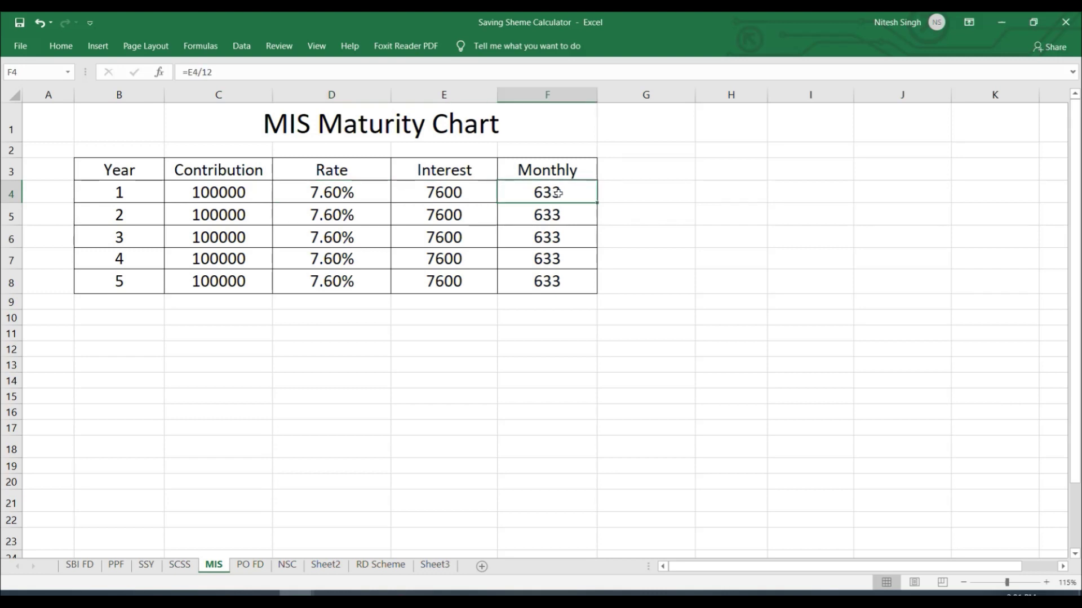
Switch to the INTEREST RATE APR 2020 workbook and look up the current 5 Years Monthly Income Scheme rate
key("alt+Tab")
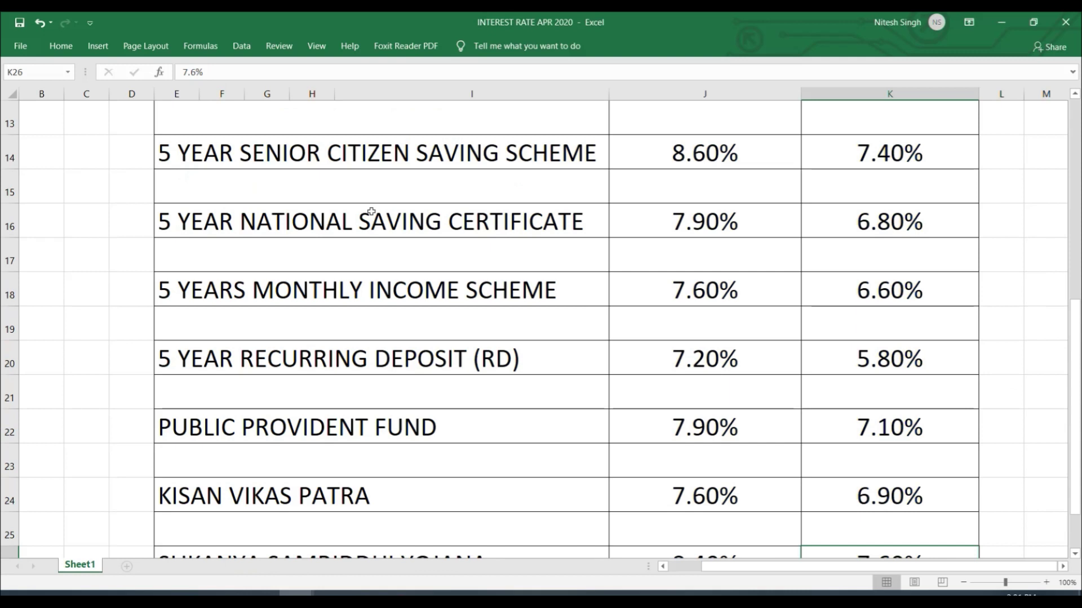
left_click(476, 292)
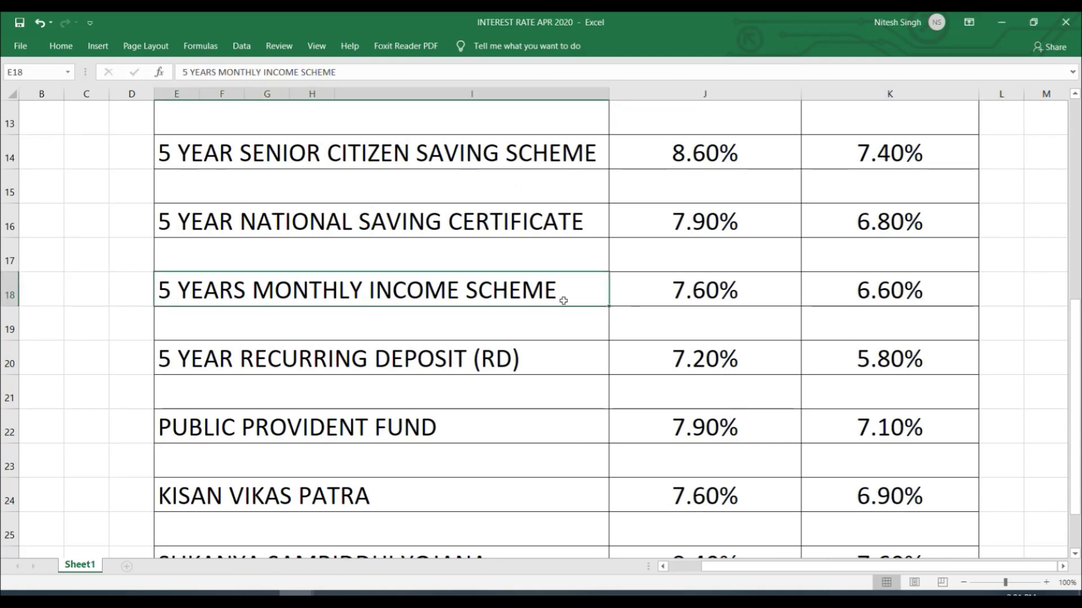
left_click(879, 300)
Switch back to the Saving Sheme Calculator workbook and set the MIS Rate to 6.6% for years 1 to 5
key("alt+Tab")
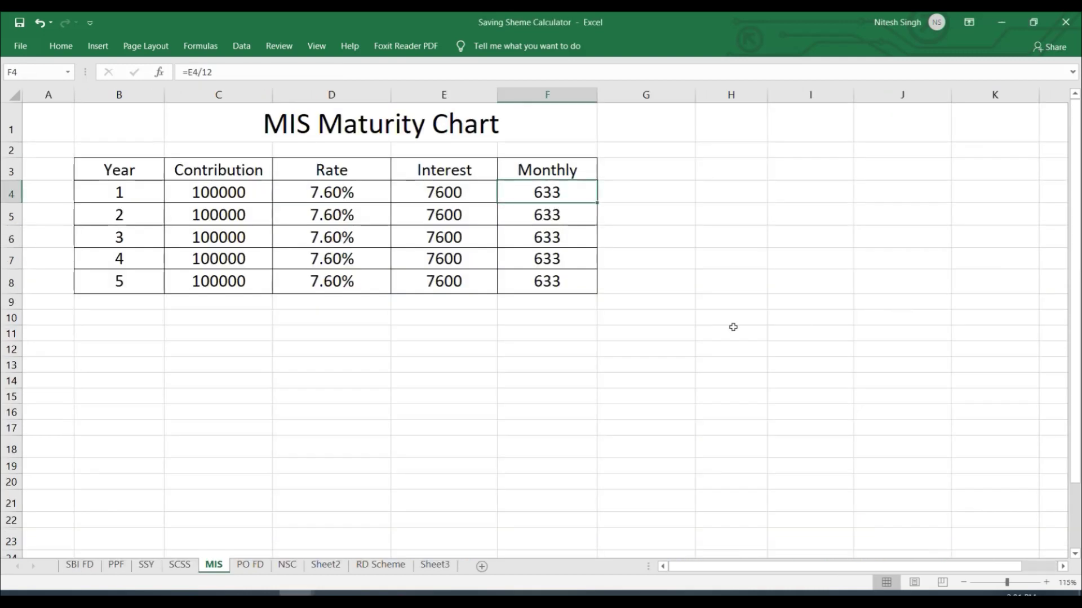
double_click(314, 192)
key("Delete")
type("6")
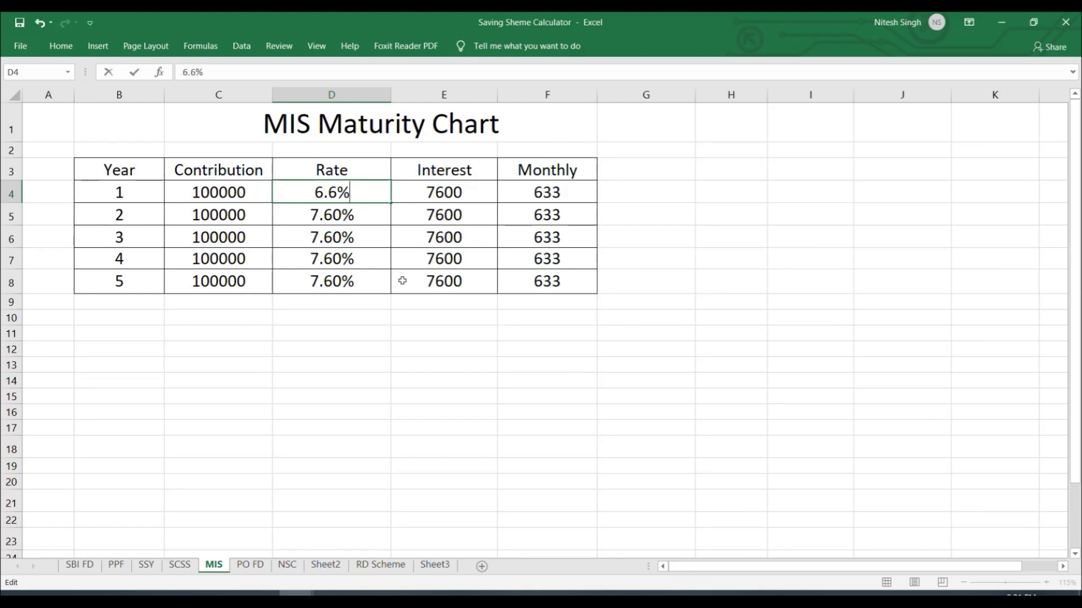
key("Return")
left_click(380, 191)
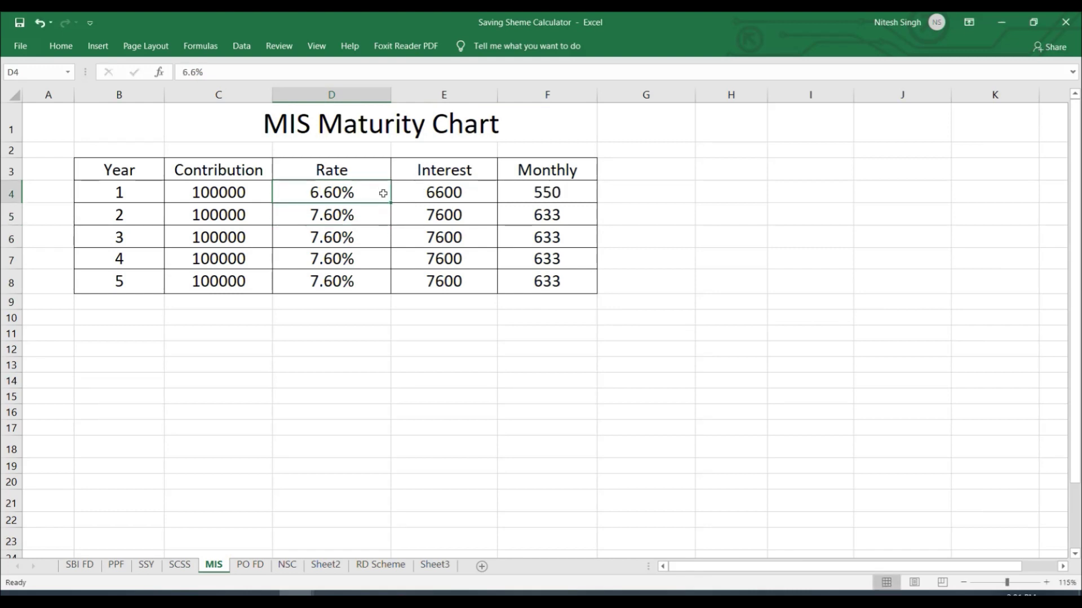
left_click_drag(391, 203, 389, 288)
left_click(349, 353)
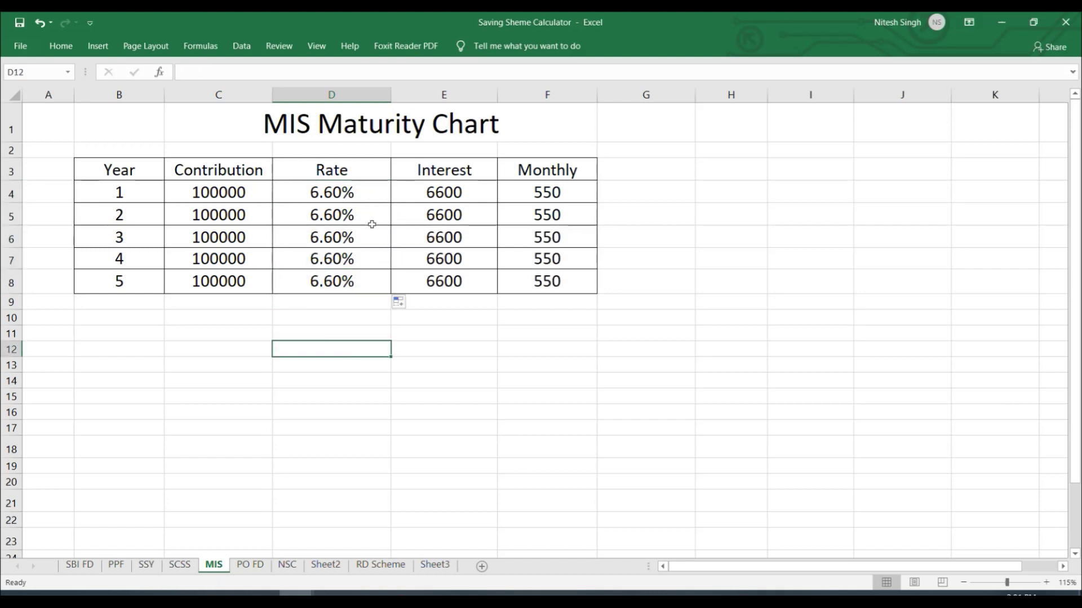
Check the recalculated year 1 Monthly payout against the Contribution in the MIS Maturity Chart
left_click(579, 191)
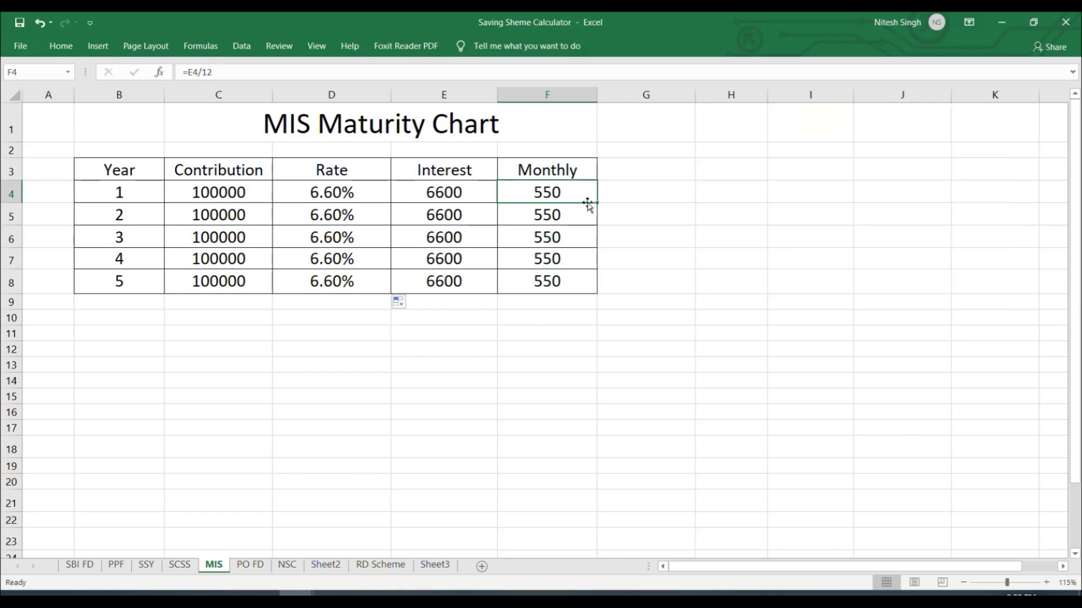
left_click(232, 188)
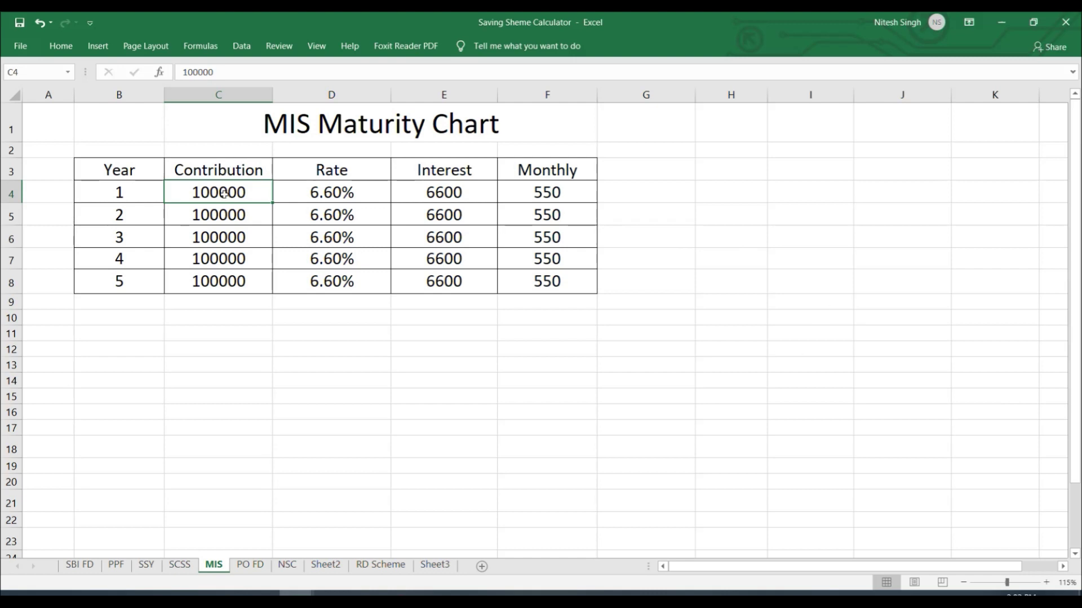
left_click(562, 194)
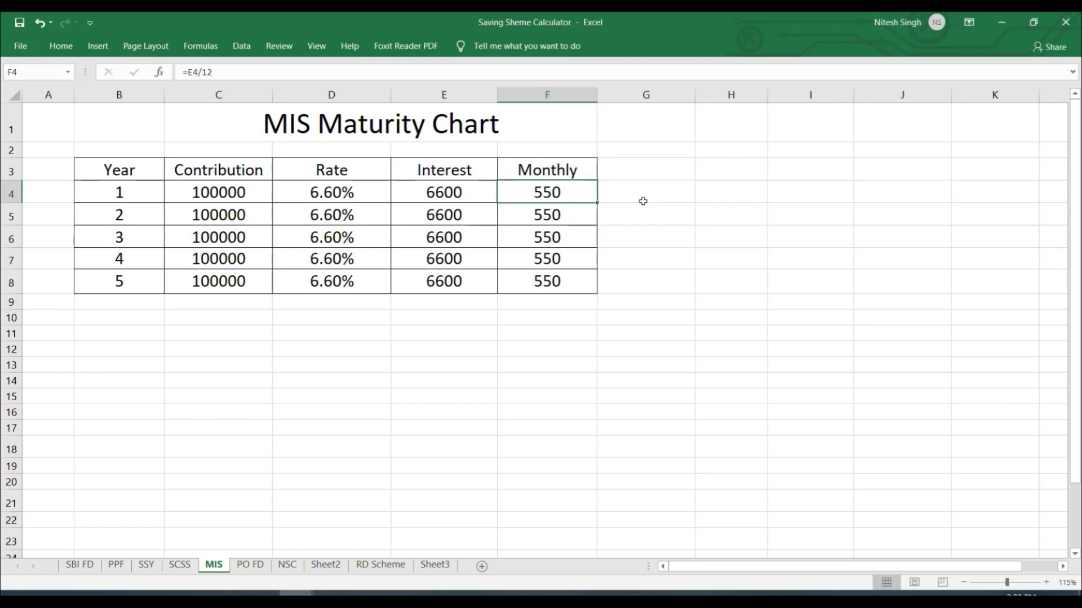